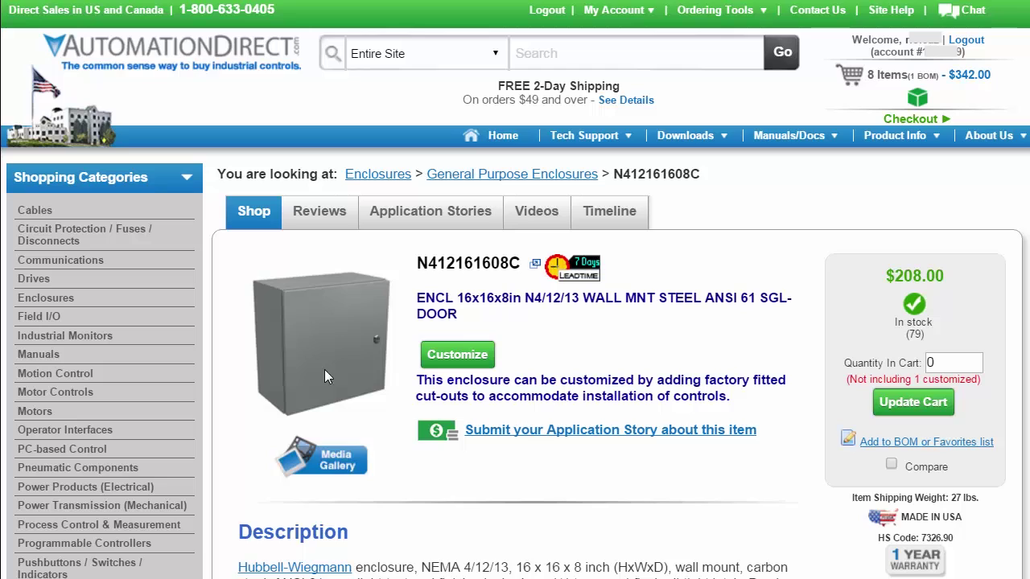
# Open the customizer for enclosure N412161608C and check its help video and project list.
pyautogui.click(457, 357)
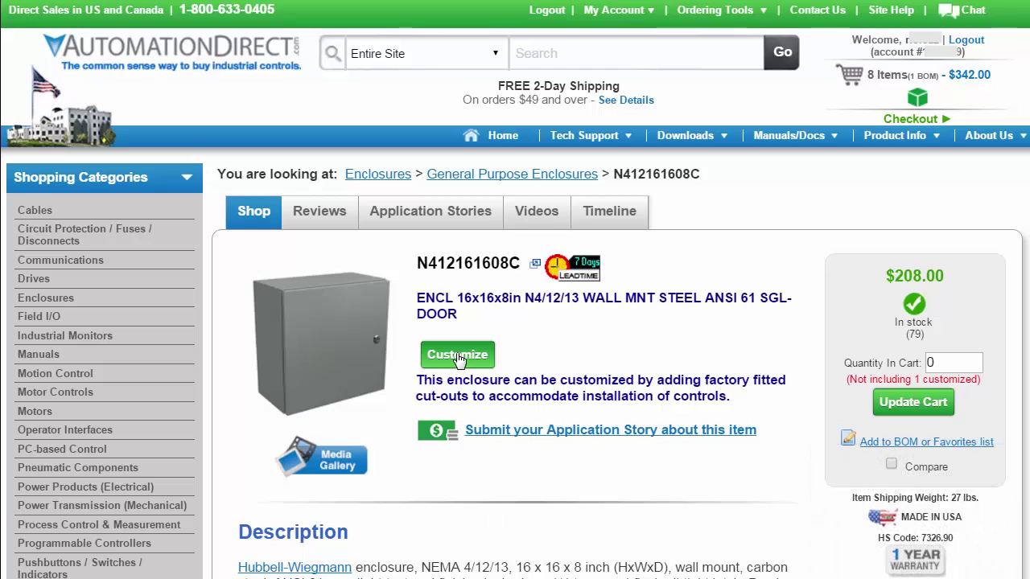
pyautogui.click(853, 71)
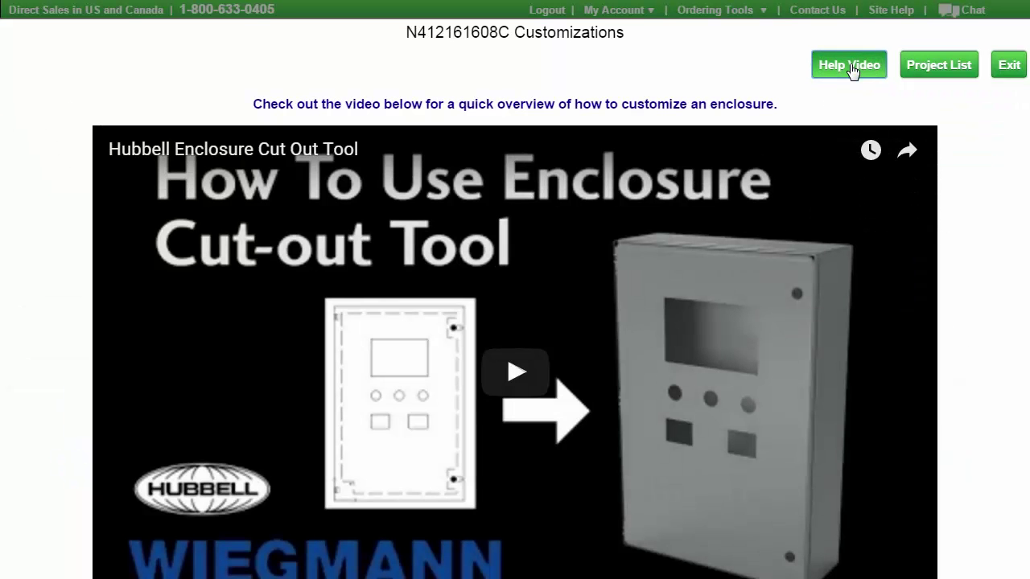
pyautogui.click(910, 73)
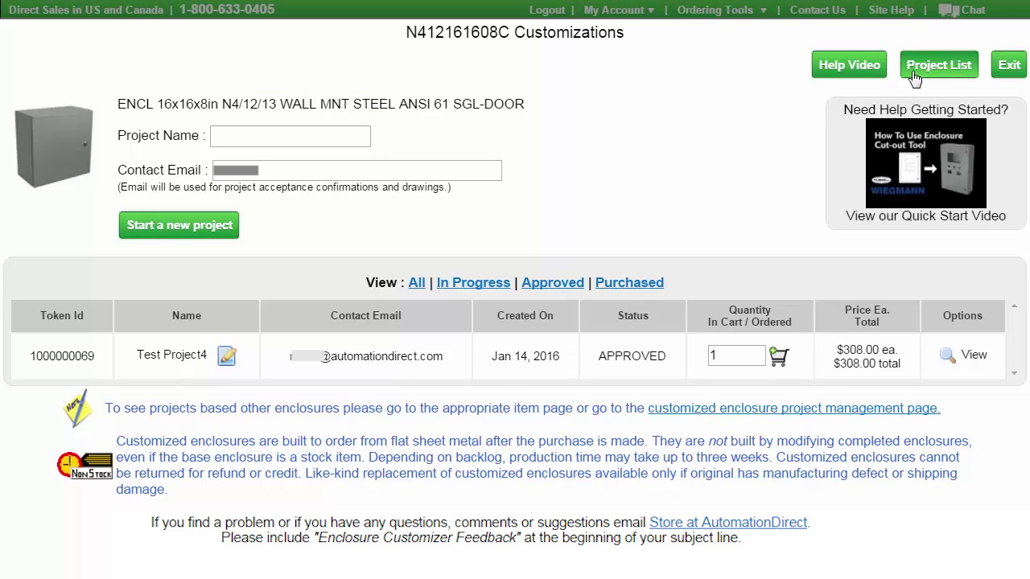
pyautogui.click(853, 71)
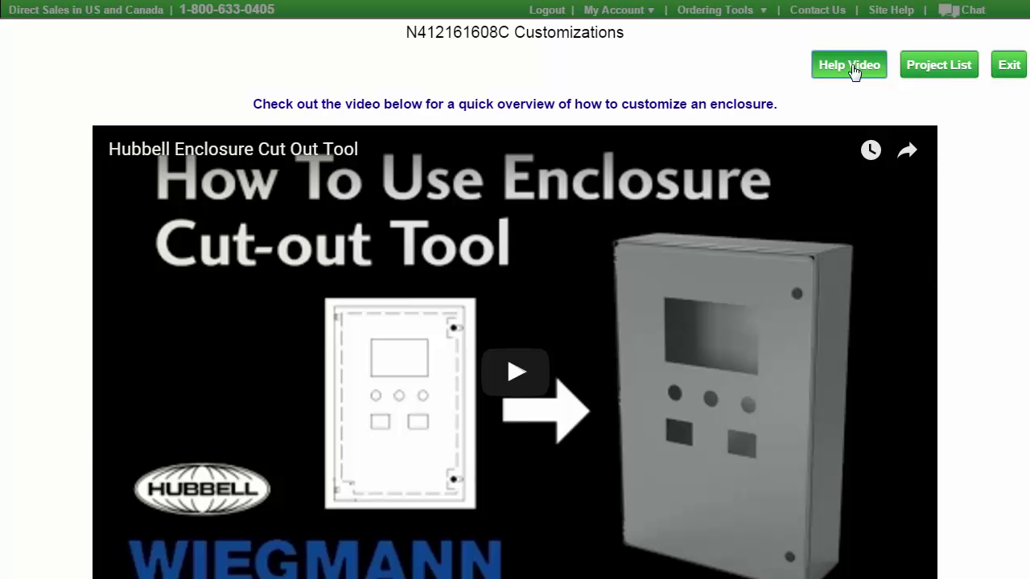
pyautogui.click(851, 71)
# Name the new project "Demo Project" and fill in the contact's e-mail address.
pyautogui.click(203, 134)
pyautogui.write('Demo Project')
pyautogui.press('Tab')
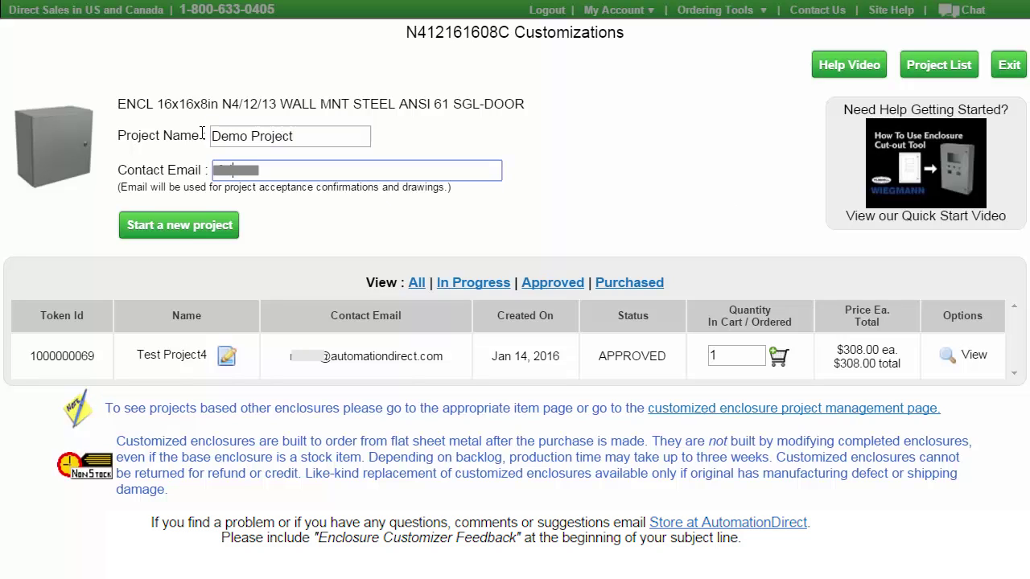
pyautogui.write('@automationdirect.com')
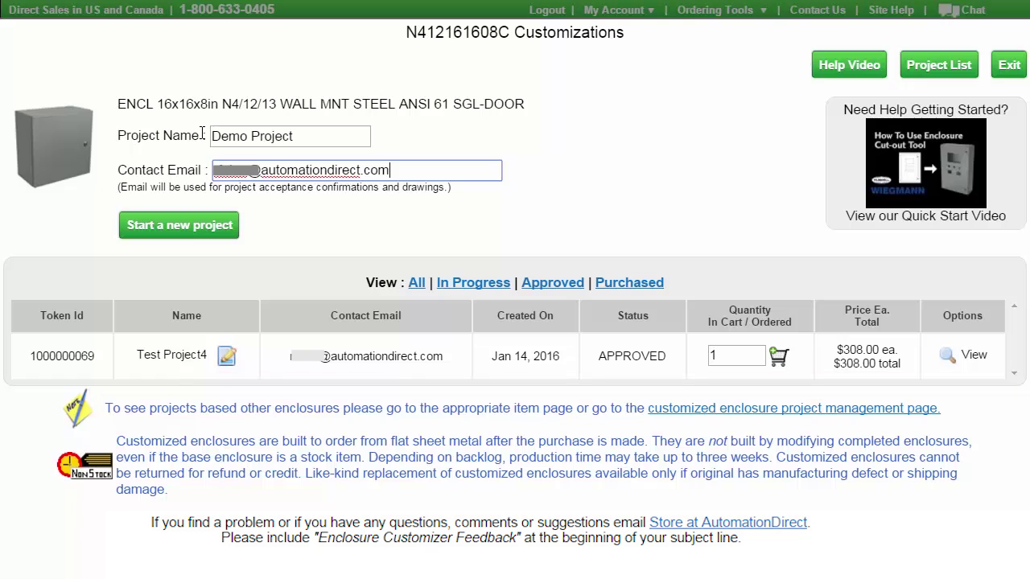
# Open the customized enclosure project management page and look through the base enclosures offered for customization.
pyautogui.click(696, 408)
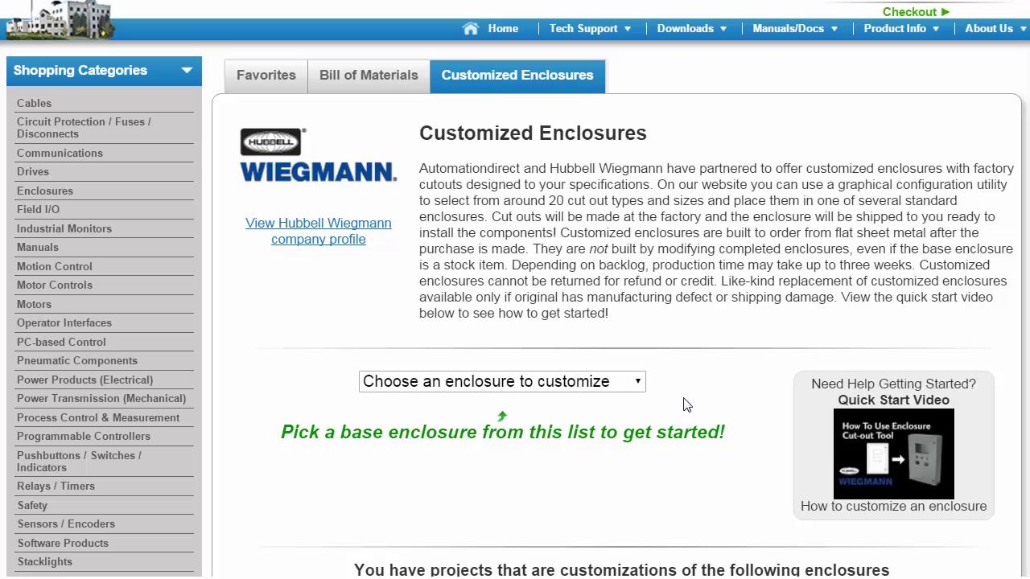
pyautogui.click(640, 384)
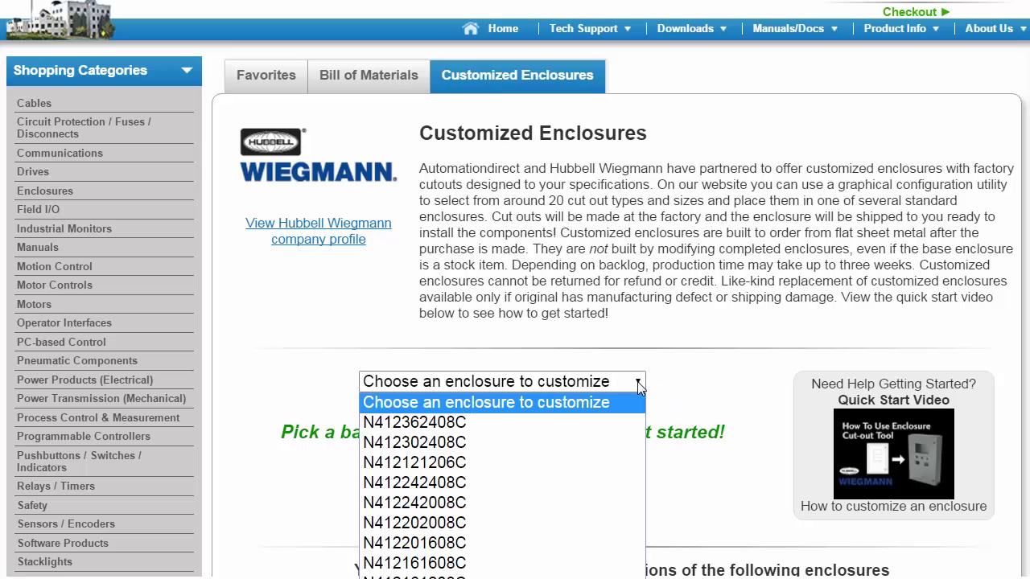
pyautogui.click(640, 385)
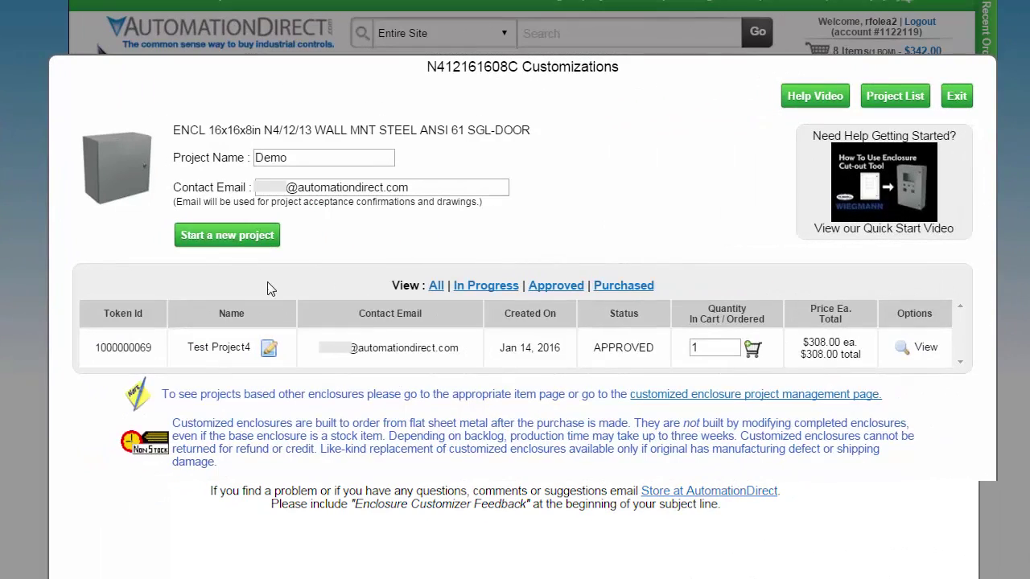
# Start the new project and review the available enclosure sides, alignments, cutout categories and push button sizes.
pyautogui.click(224, 235)
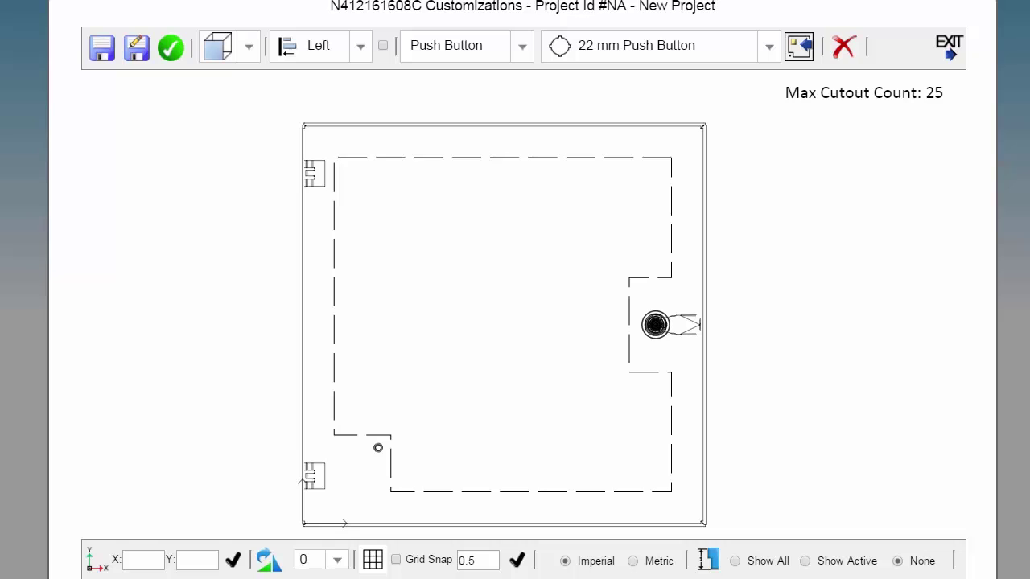
pyautogui.click(248, 50)
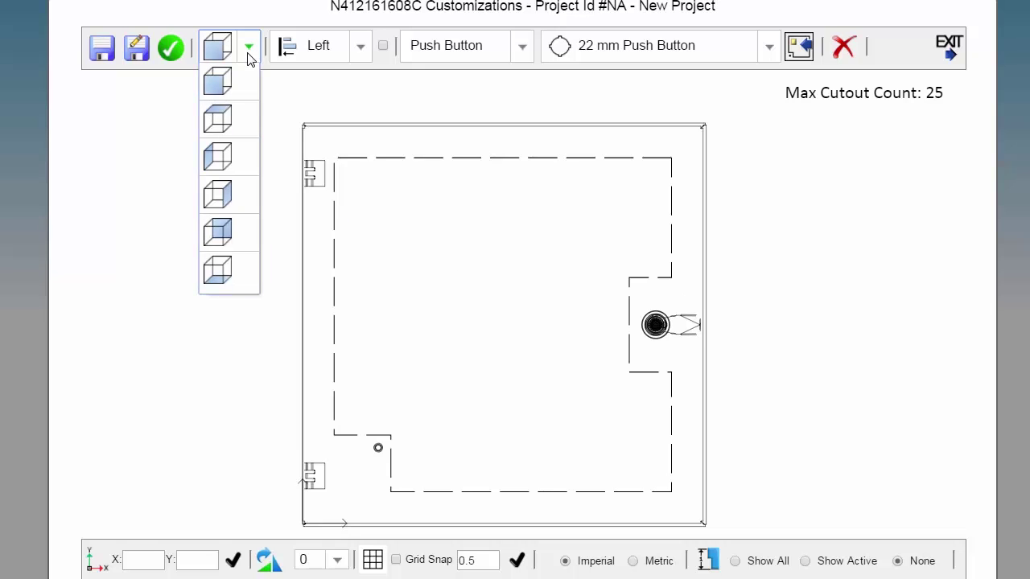
pyautogui.click(249, 49)
pyautogui.click(361, 49)
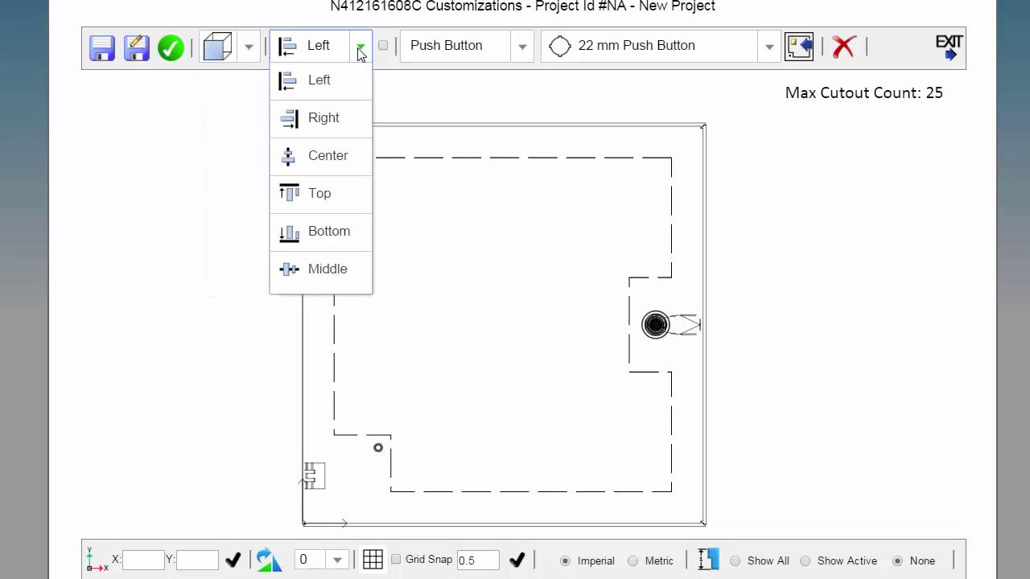
pyautogui.click(360, 50)
pyautogui.click(523, 50)
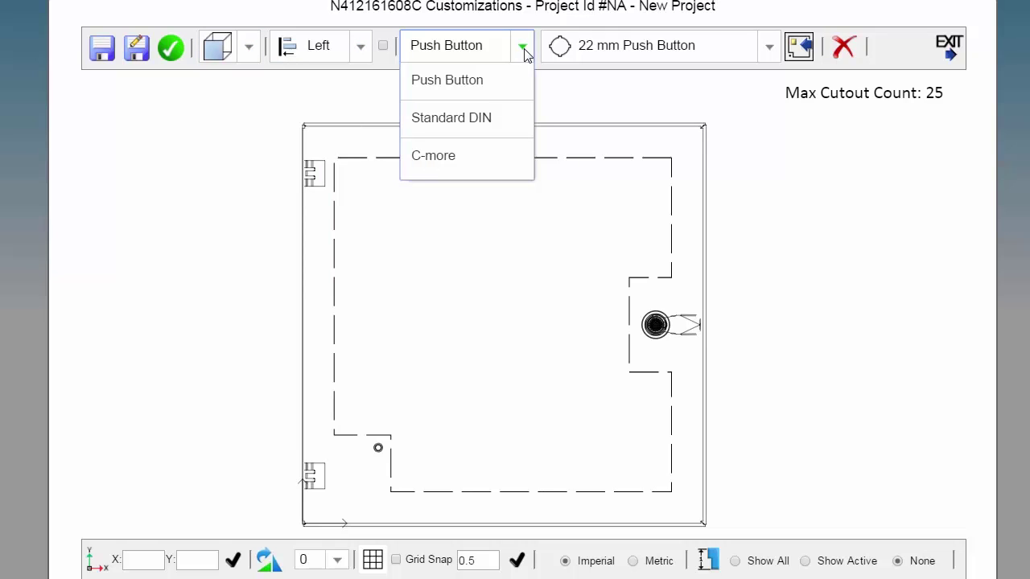
pyautogui.click(523, 50)
pyautogui.click(771, 50)
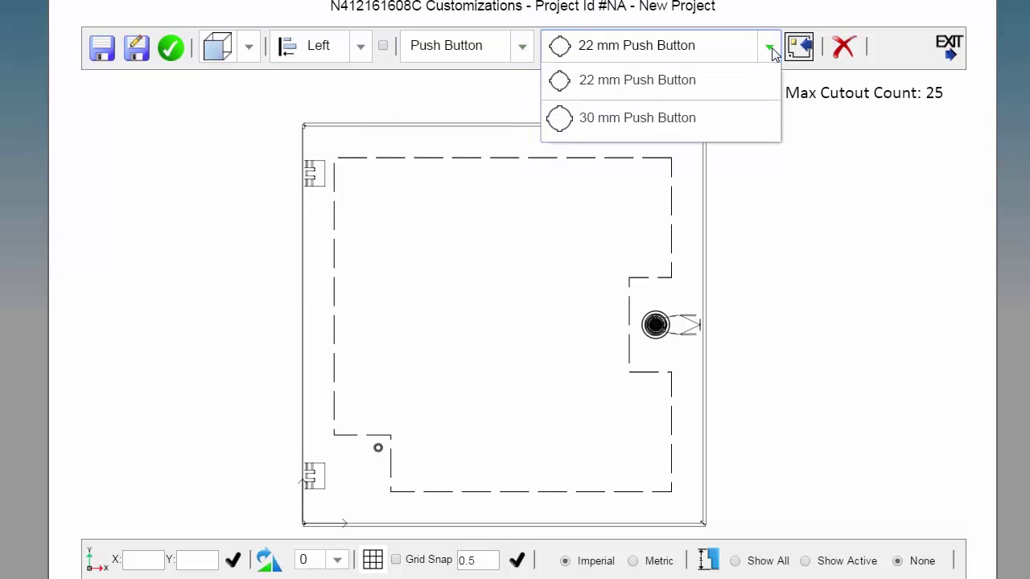
pyautogui.click(770, 50)
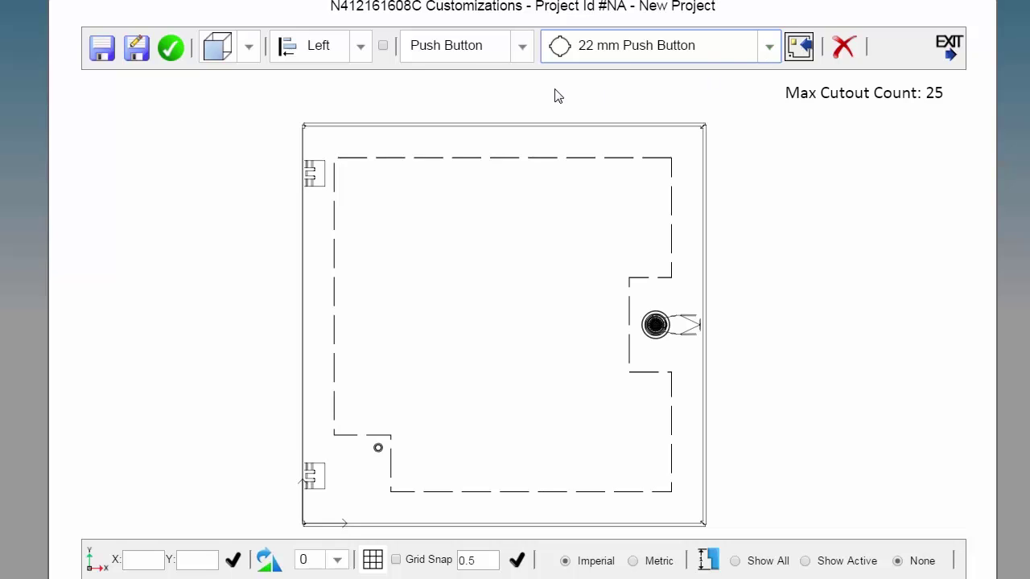
# Place a 22 mm Push Button cutout on the enclosure door at about X 4.67, Y 4.93 inches.
pyautogui.click(515, 50)
pyautogui.click(477, 89)
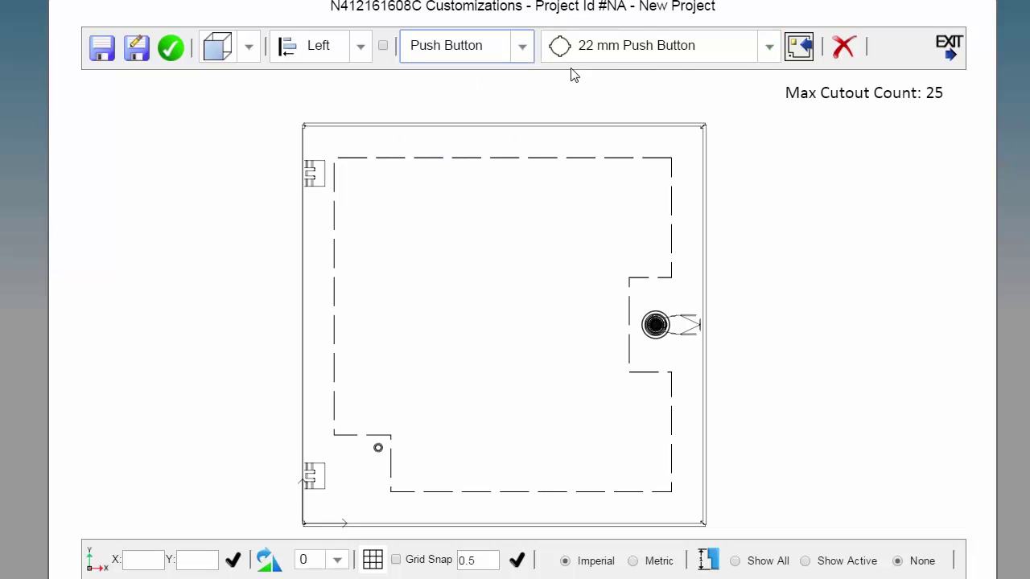
pyautogui.click(770, 49)
pyautogui.click(692, 81)
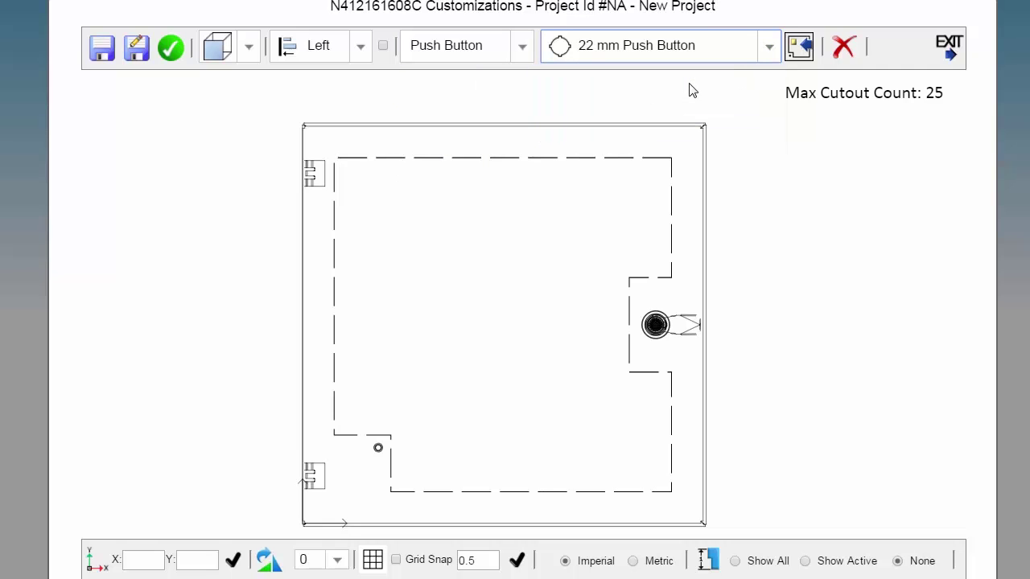
pyautogui.click(799, 47)
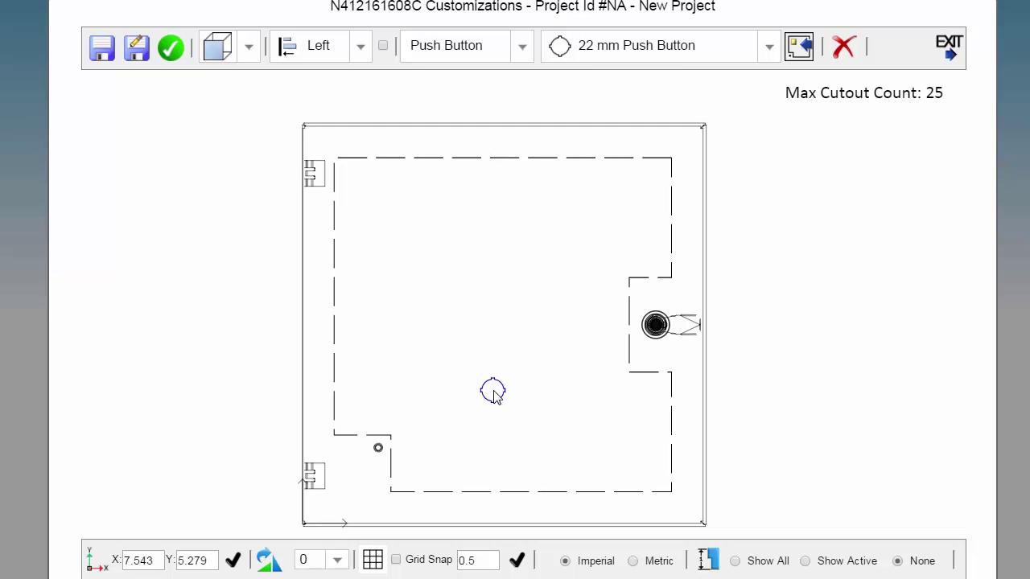
pyautogui.click(431, 387)
pyautogui.click(430, 386)
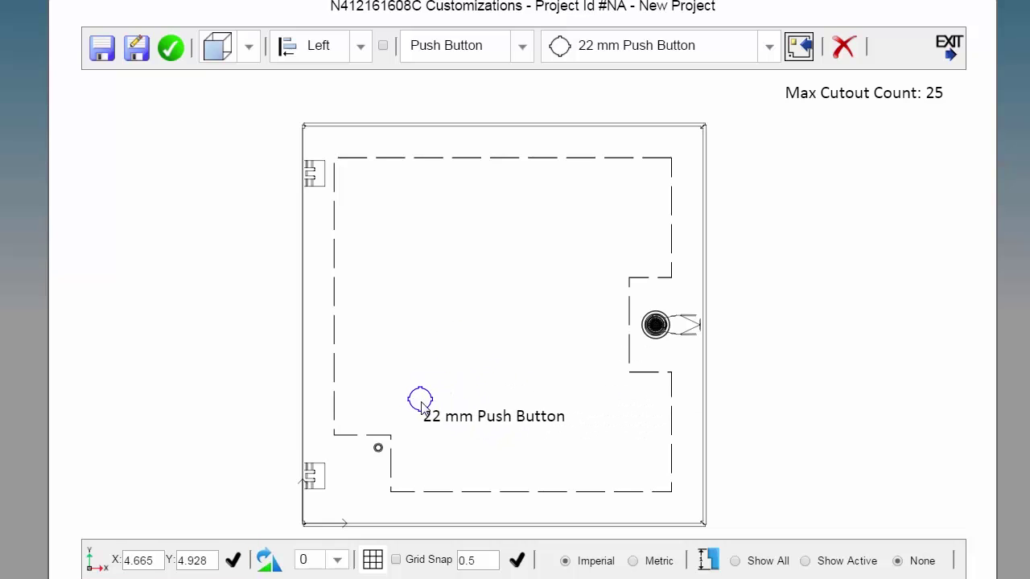
pyautogui.click(420, 399)
# Position the 22 mm push button cutout exactly at X 5, Y 5.
pyautogui.doubleClick(151, 560)
pyautogui.write('5')
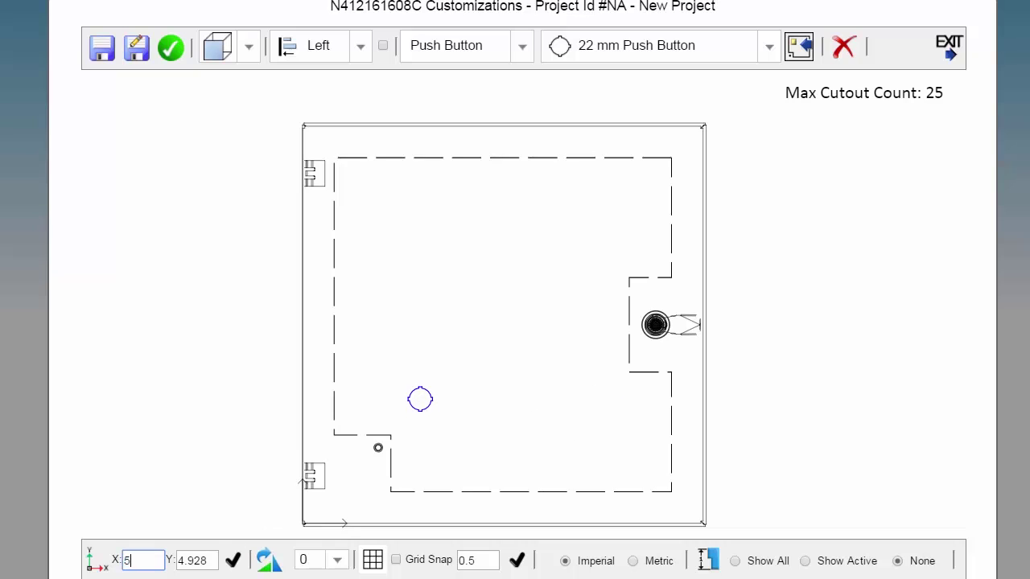
pyautogui.doubleClick(205, 561)
pyautogui.write('5')
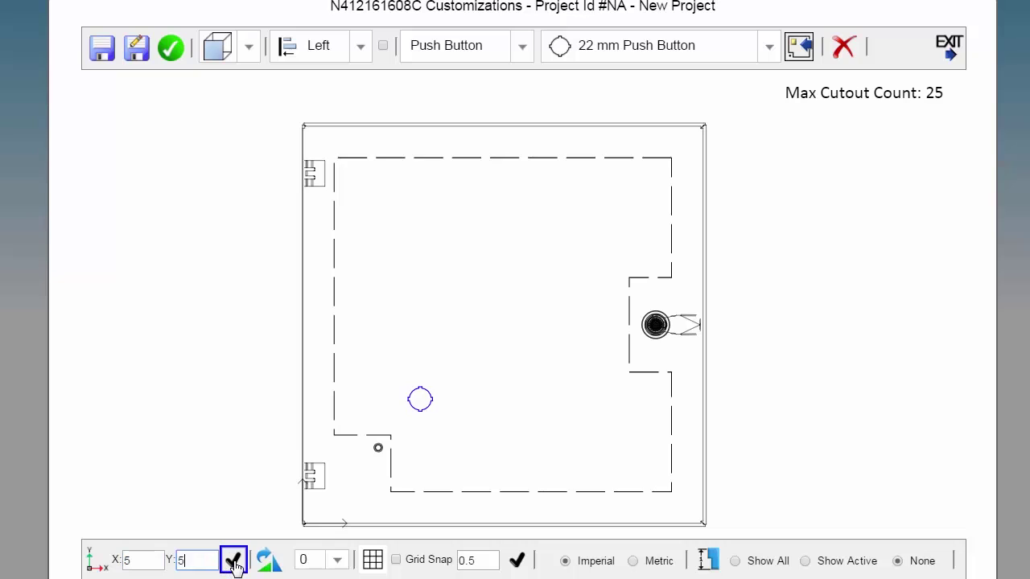
pyautogui.click(234, 561)
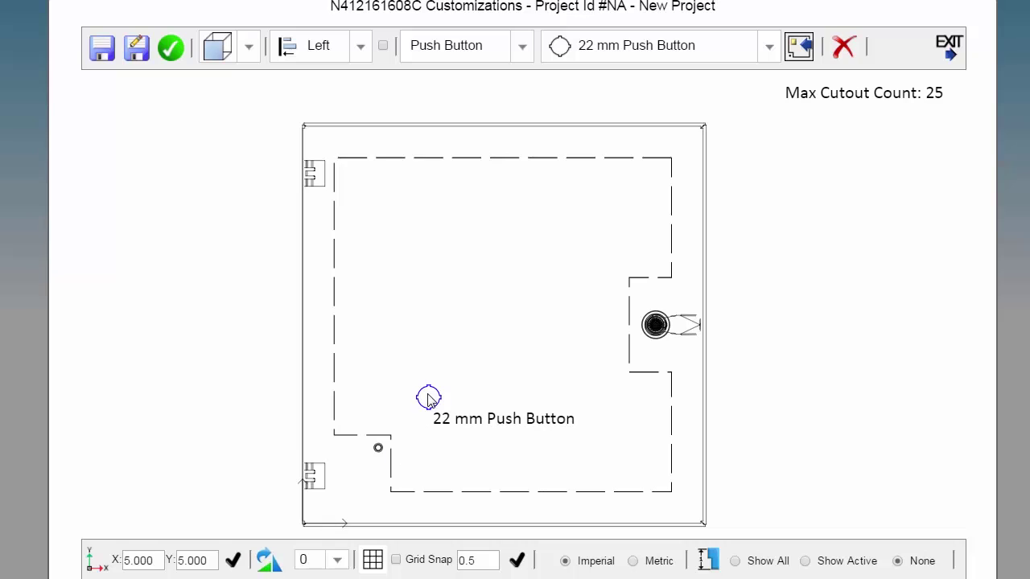
# View the dimensions for the active cutout and for all cutouts, and hide them again.
pyautogui.click(806, 561)
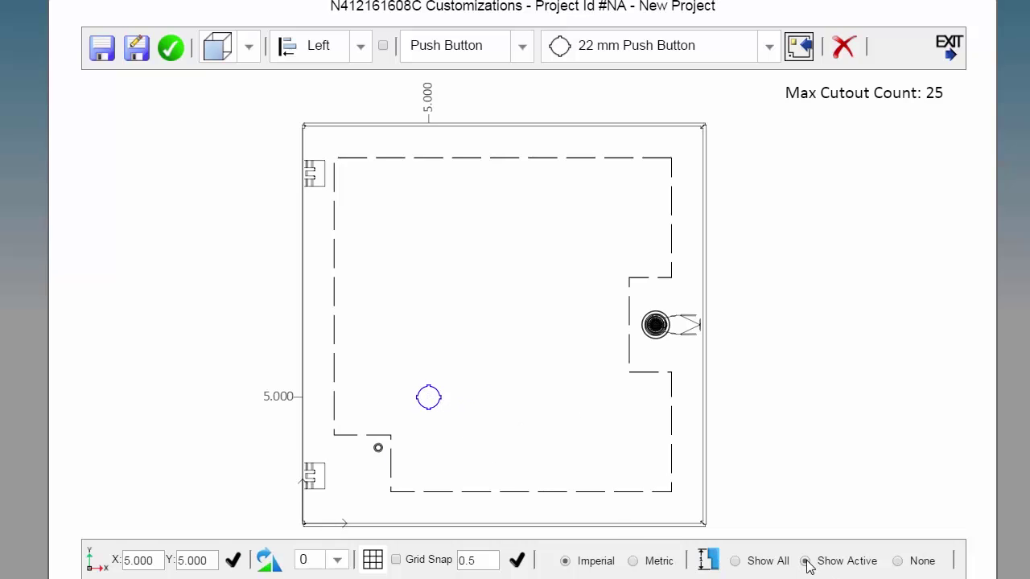
pyautogui.click(735, 561)
pyautogui.click(897, 561)
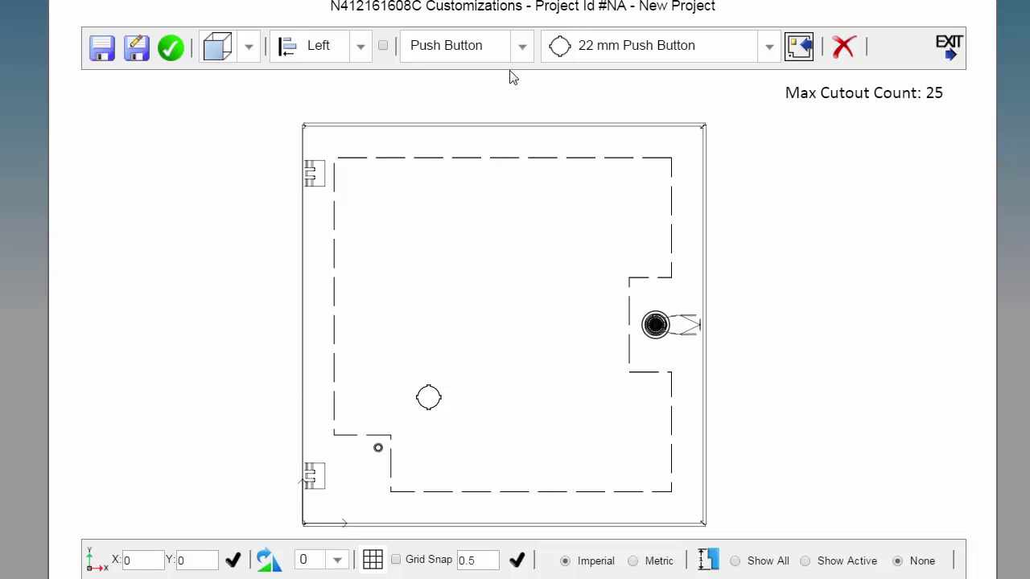
# Place a Standard DIN 1/8 DIN cutout in the upper middle of the door, at about Y 10.1 inches.
pyautogui.click(519, 49)
pyautogui.click(481, 119)
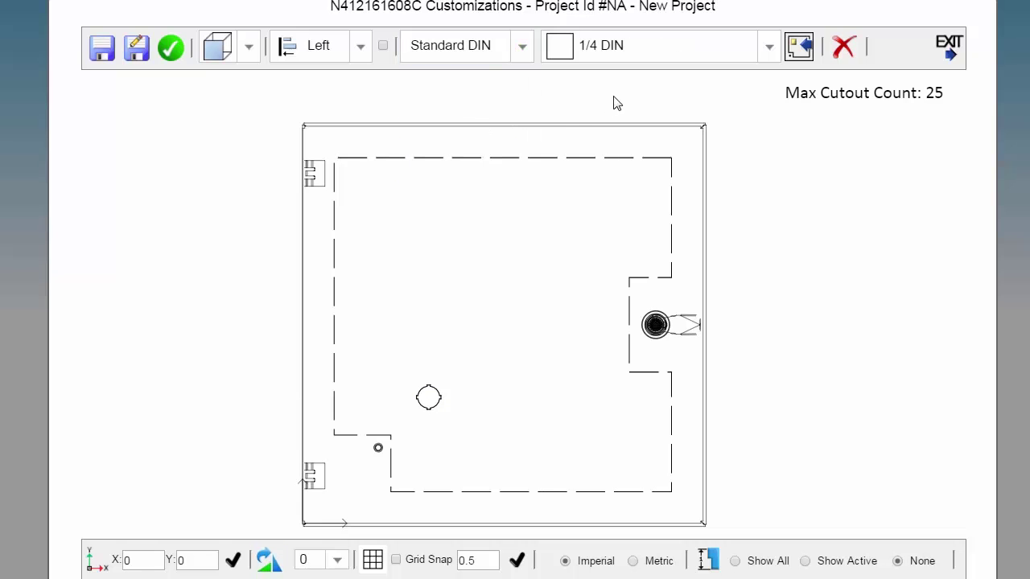
pyautogui.click(769, 50)
pyautogui.click(620, 118)
pyautogui.click(495, 269)
# Position the 1/8 DIN cutout exactly at X 8, Y 10.
pyautogui.doubleClick(153, 561)
pyautogui.write('8')
pyautogui.press('Tab')
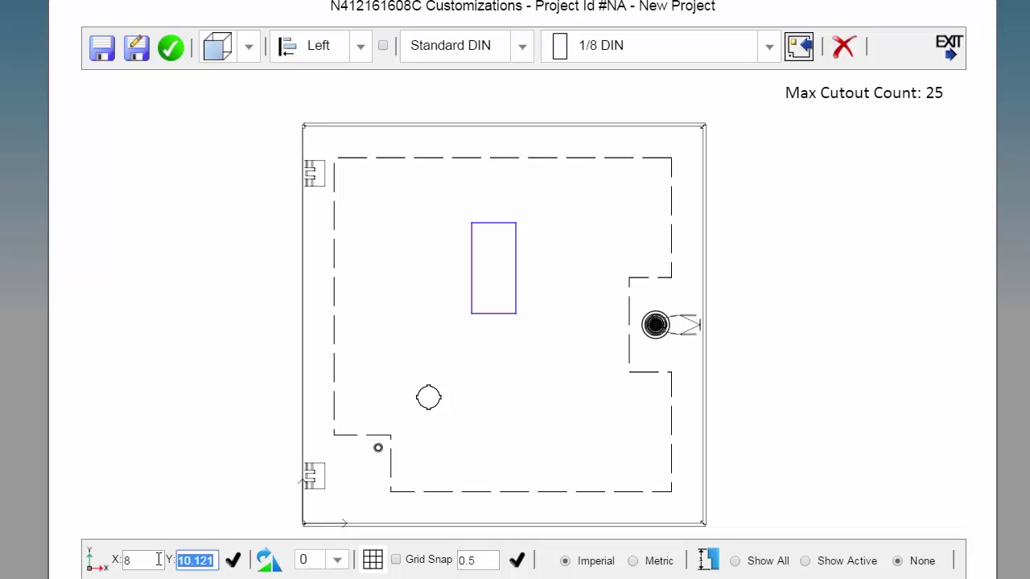
pyautogui.write('10')
pyautogui.click(234, 561)
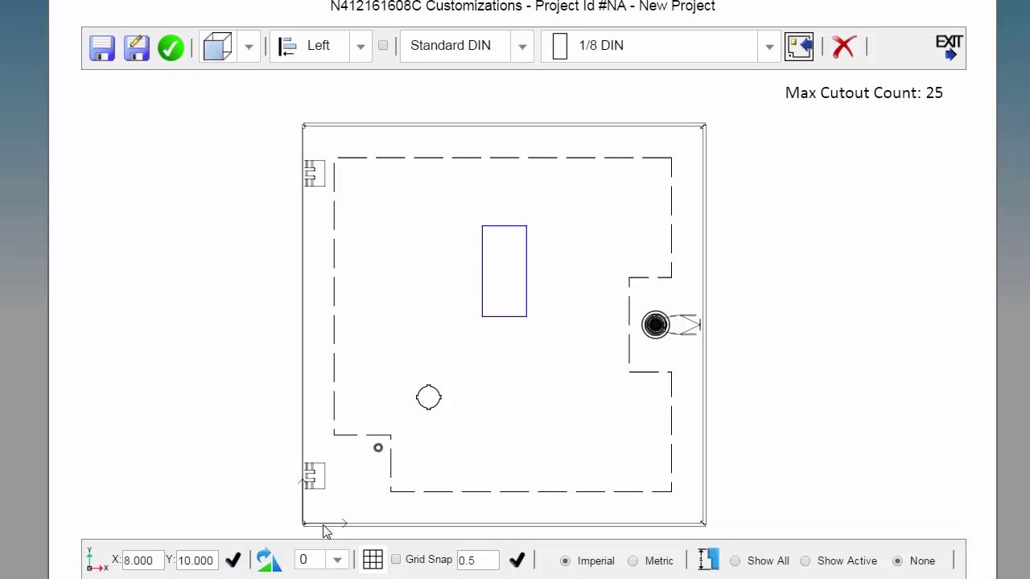
# Rotate the 1/8 DIN cutout to 90 degrees and delete it from the door.
pyautogui.click(269, 560)
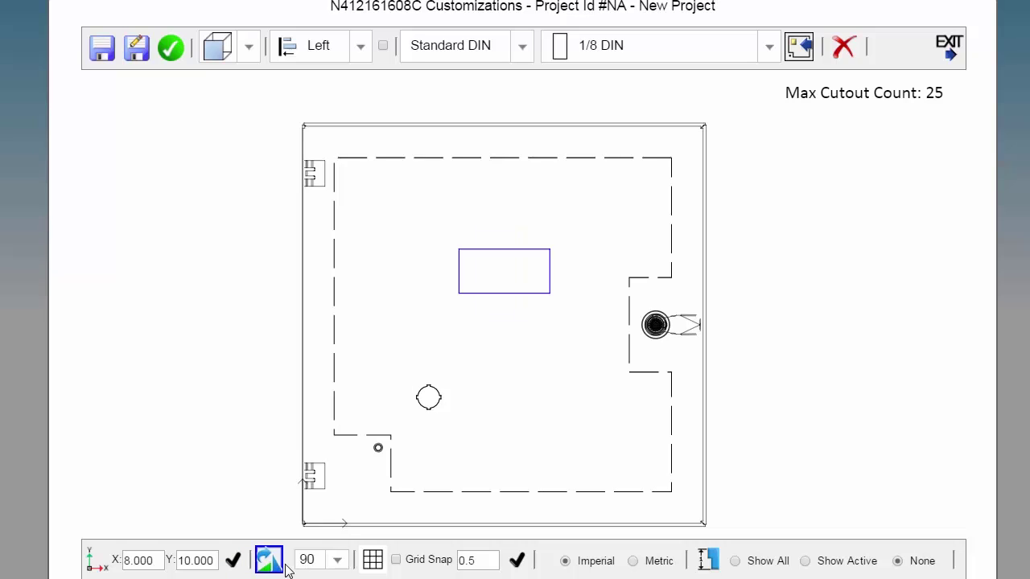
pyautogui.click(337, 561)
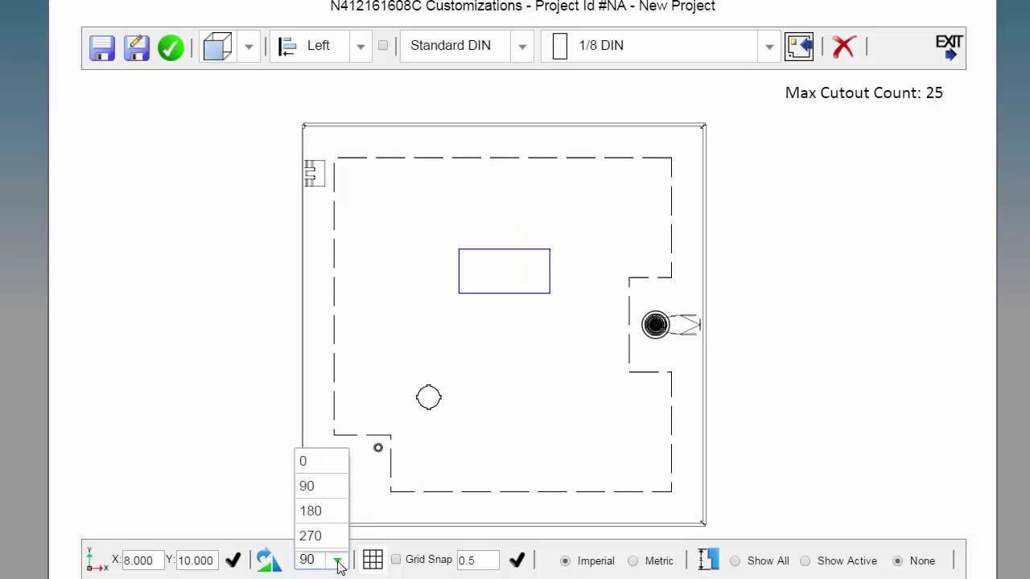
pyautogui.click(338, 561)
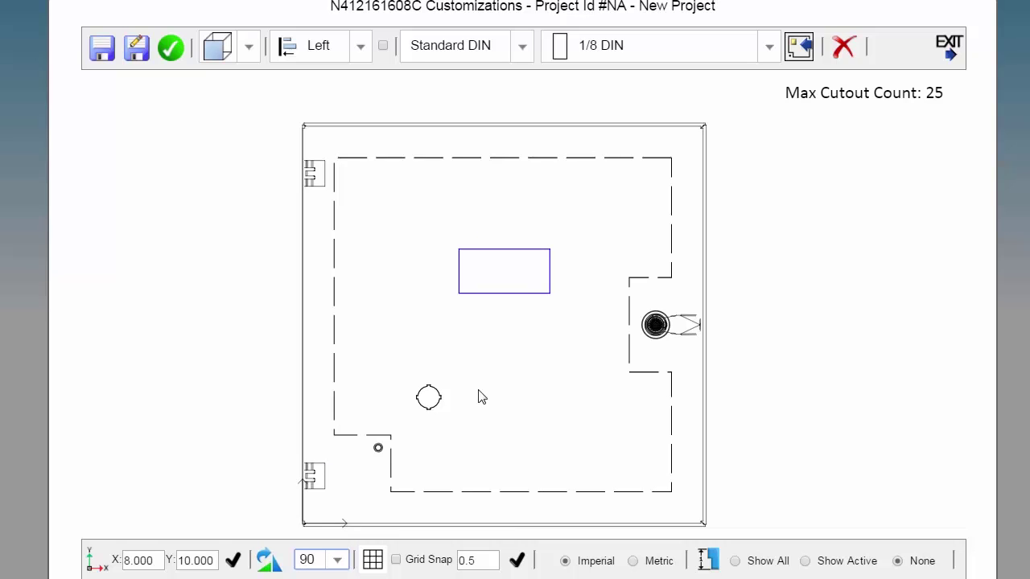
pyautogui.click(846, 48)
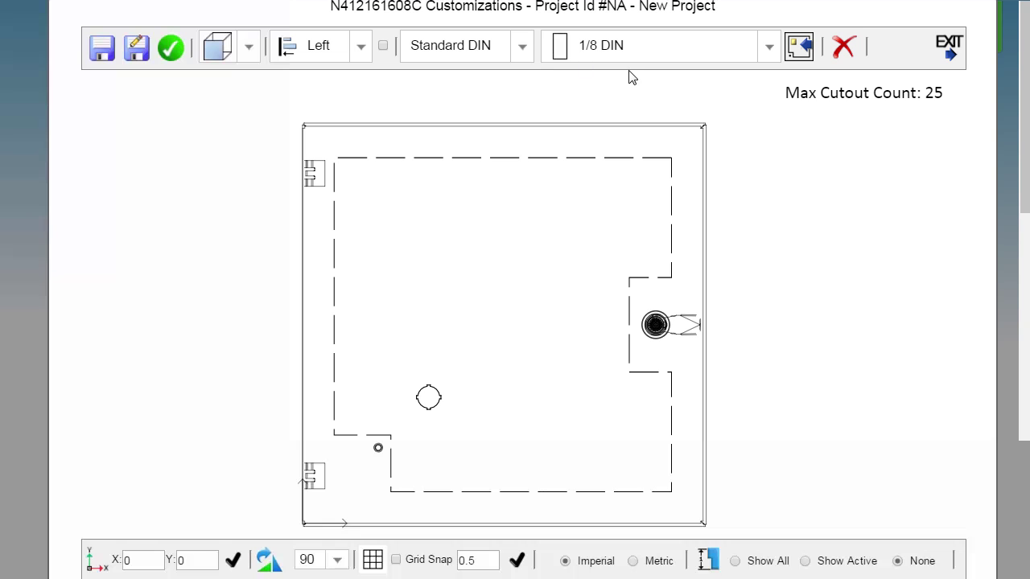
# Place a C-more 6" EA7 / EA9 cutout in the upper middle of the door, above the push button cutout.
pyautogui.click(523, 48)
pyautogui.click(441, 159)
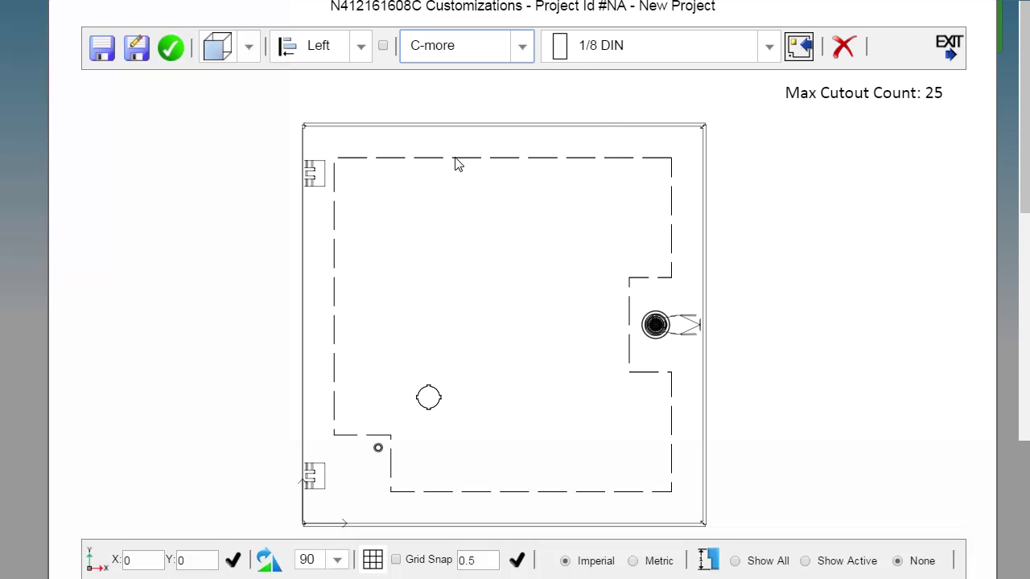
pyautogui.click(774, 48)
pyautogui.click(690, 84)
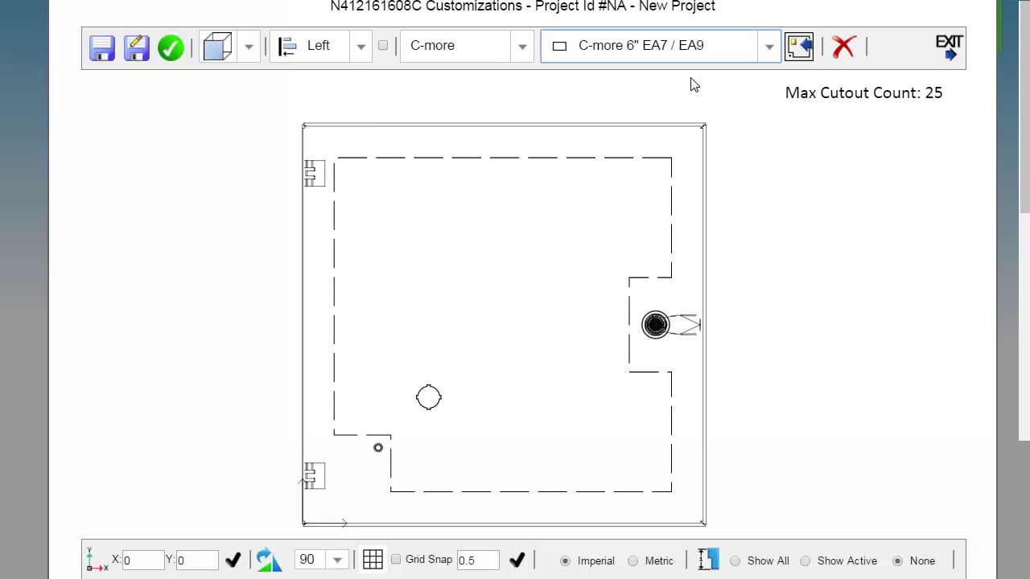
pyautogui.click(797, 47)
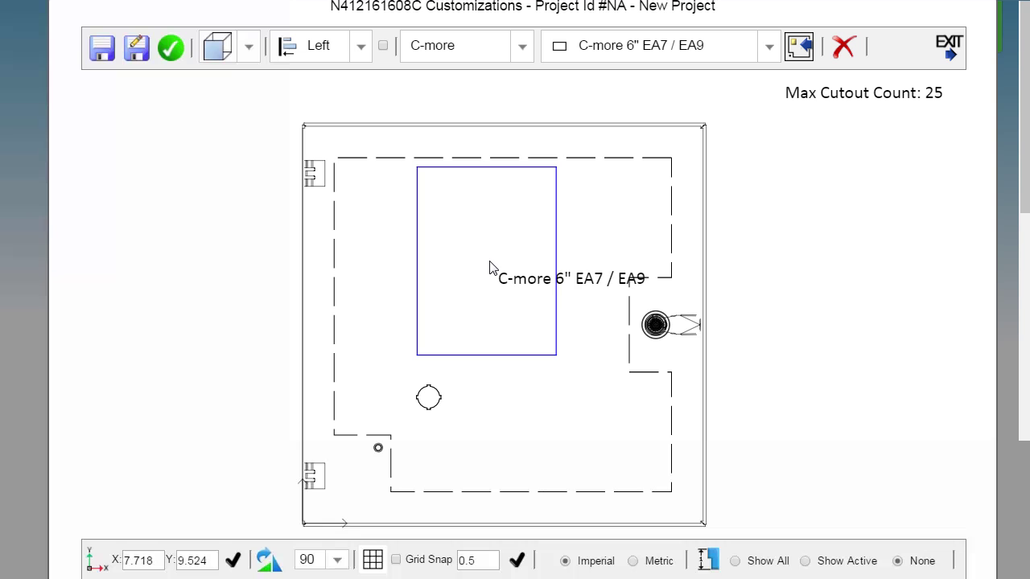
pyautogui.click(498, 295)
pyautogui.moveTo(498, 290); pyautogui.dragTo(515, 269)
# Position the C-more 6" EA7 / EA9 cutout exactly at X 8, Y 10.
pyautogui.moveTo(153, 559); pyautogui.dragTo(96, 556)
pyautogui.write('8')
pyautogui.press('Tab')
pyautogui.write('10')
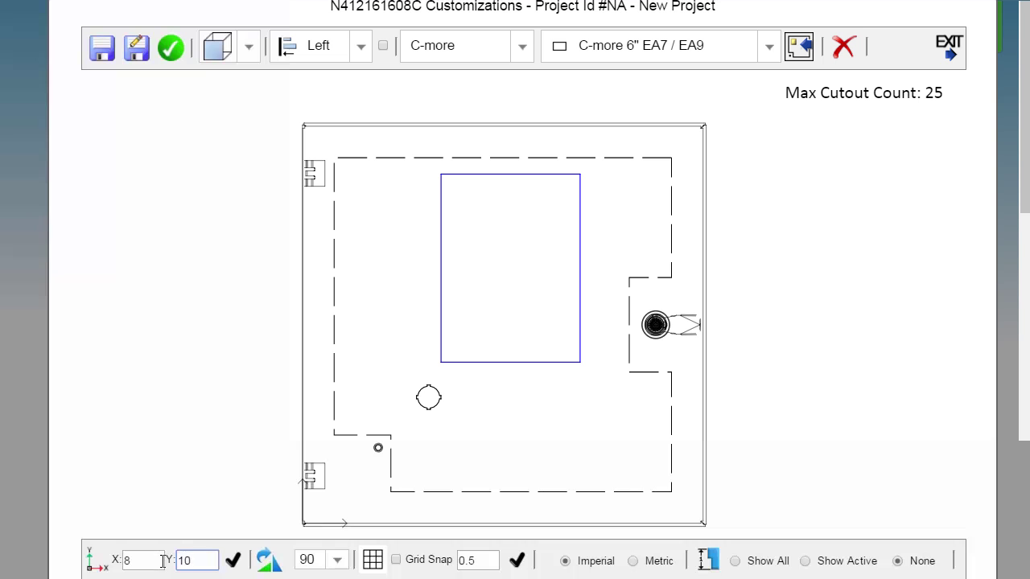
pyautogui.click(232, 560)
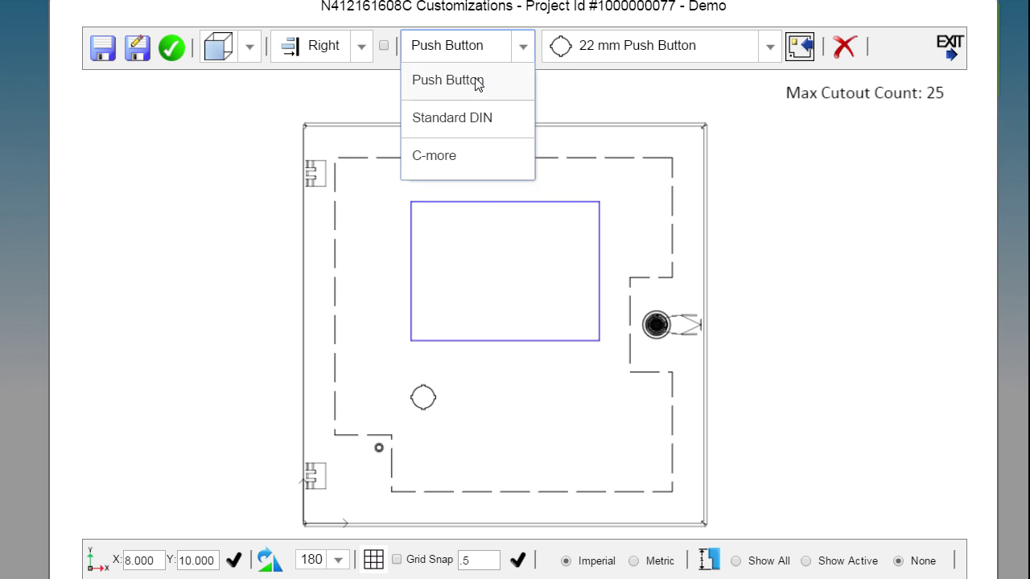
# Place two more 22 mm Push Button cutouts below the C-more cutout, at about X 6.7, Y 4.5 and X 9.8, Y 5.2.
pyautogui.click(476, 83)
pyautogui.click(473, 411)
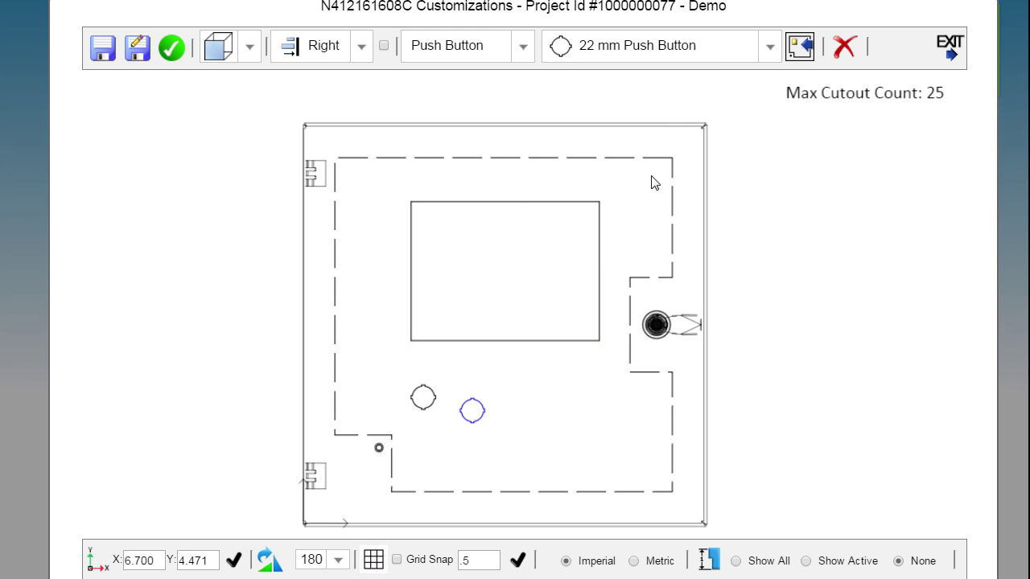
pyautogui.click(550, 392)
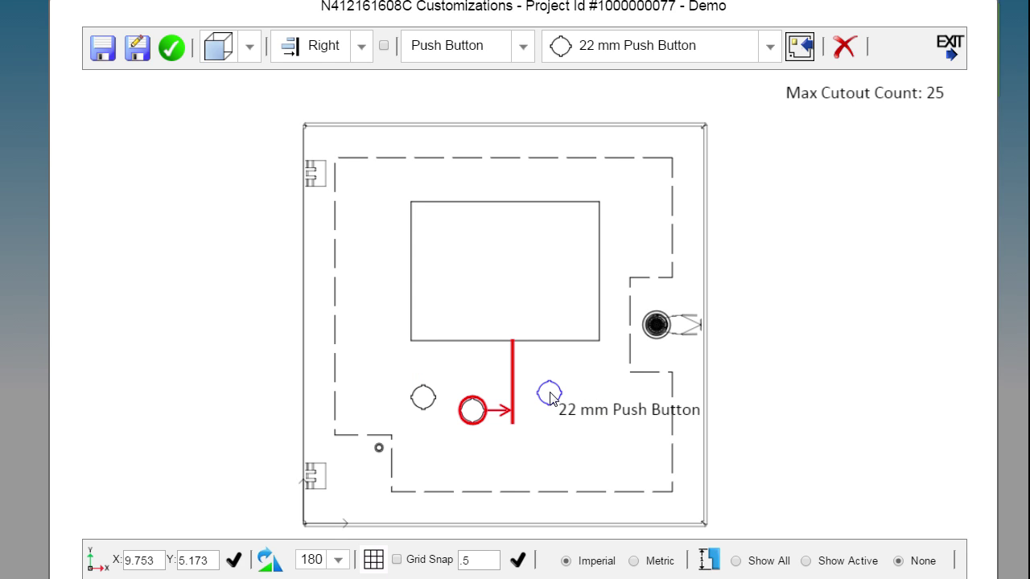
pyautogui.click(221, 407)
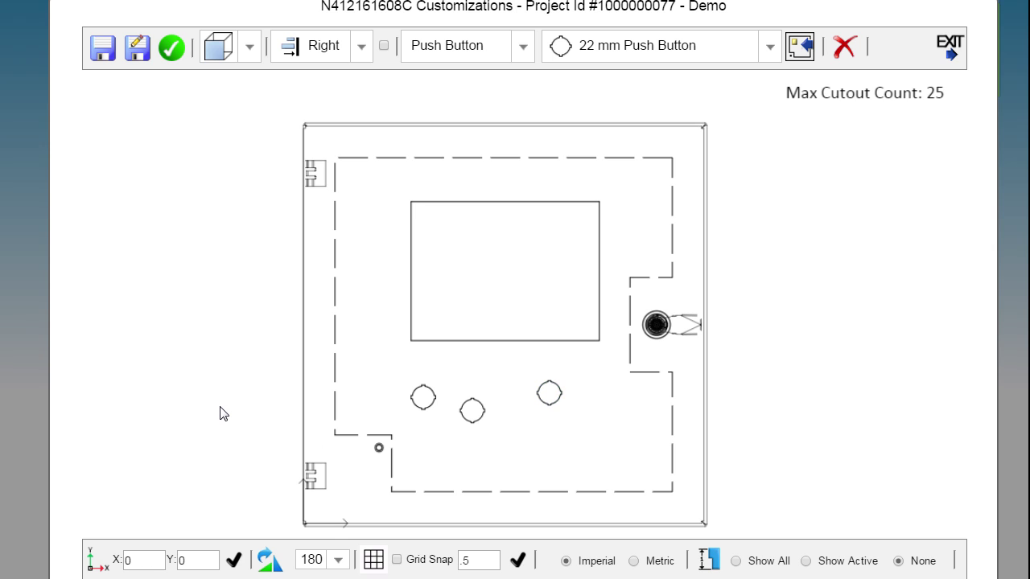
# Left-align the leftmost push button cutout with the C-more cutout, using the C-more cutout as the reference.
pyautogui.click(362, 47)
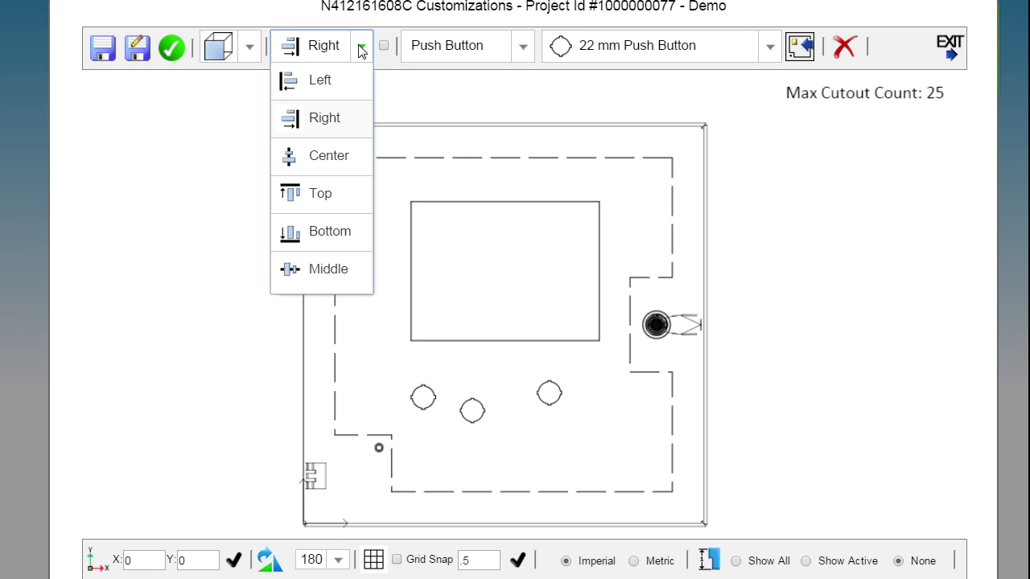
pyautogui.click(322, 80)
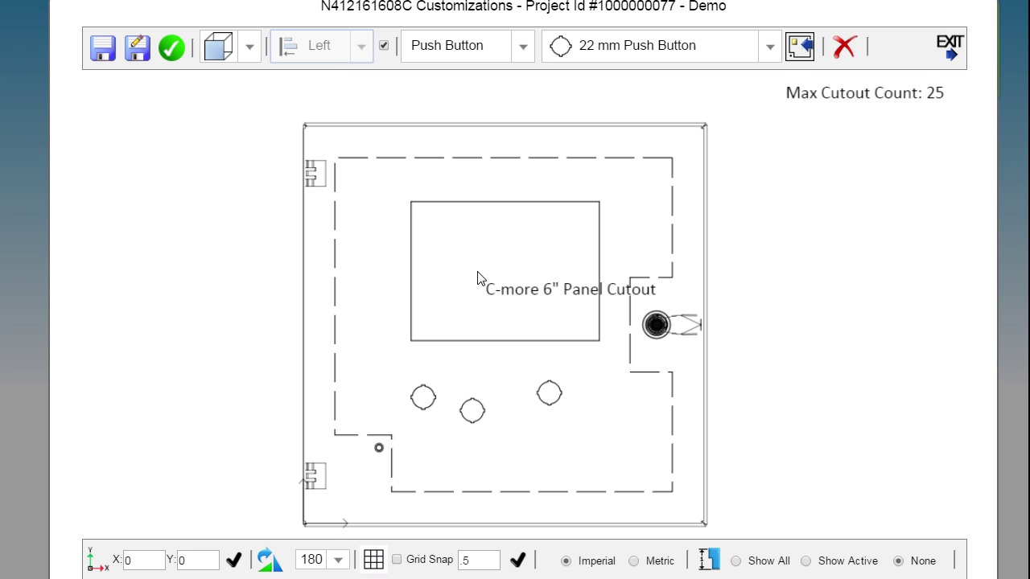
pyautogui.click(479, 277)
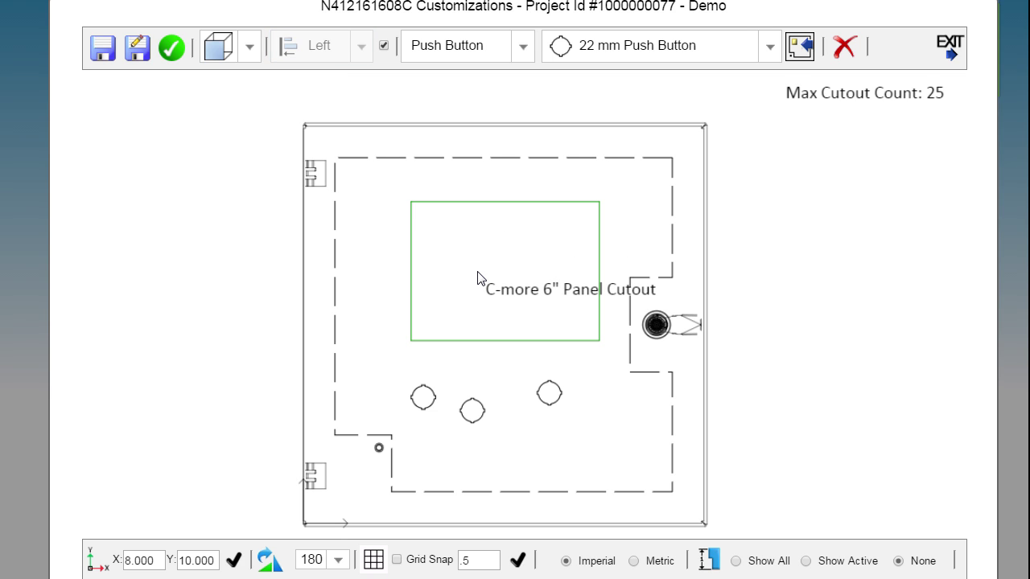
pyautogui.click(424, 398)
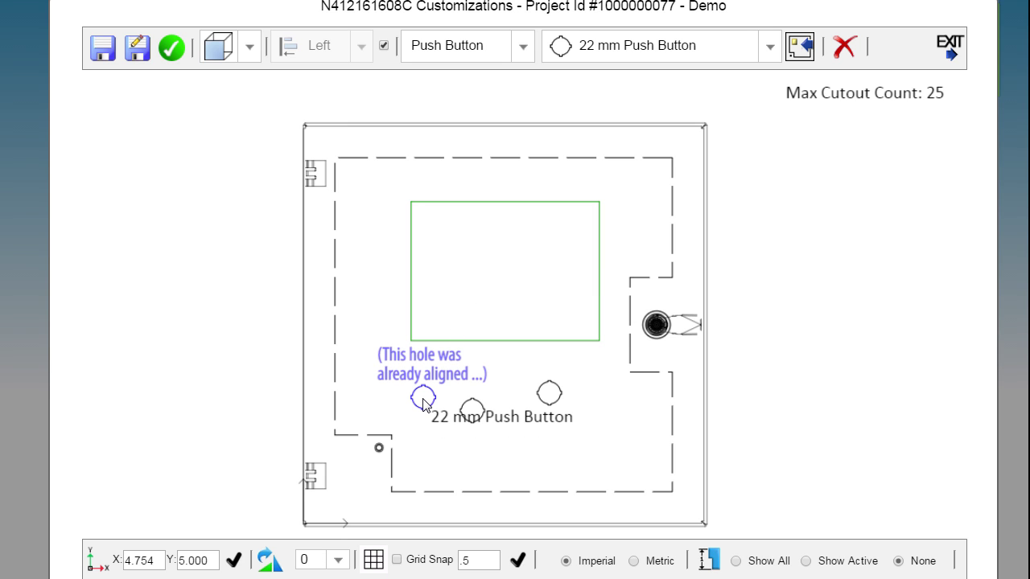
pyautogui.click(223, 327)
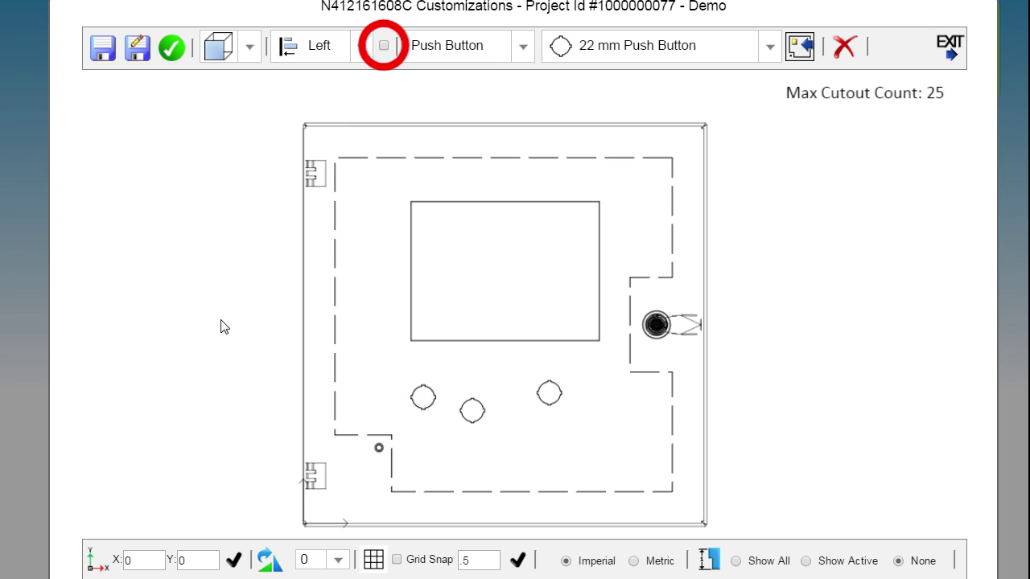
# Right-align the rightmost push button cutout with the right edge of the C-more cutout.
pyautogui.click(362, 46)
pyautogui.click(325, 118)
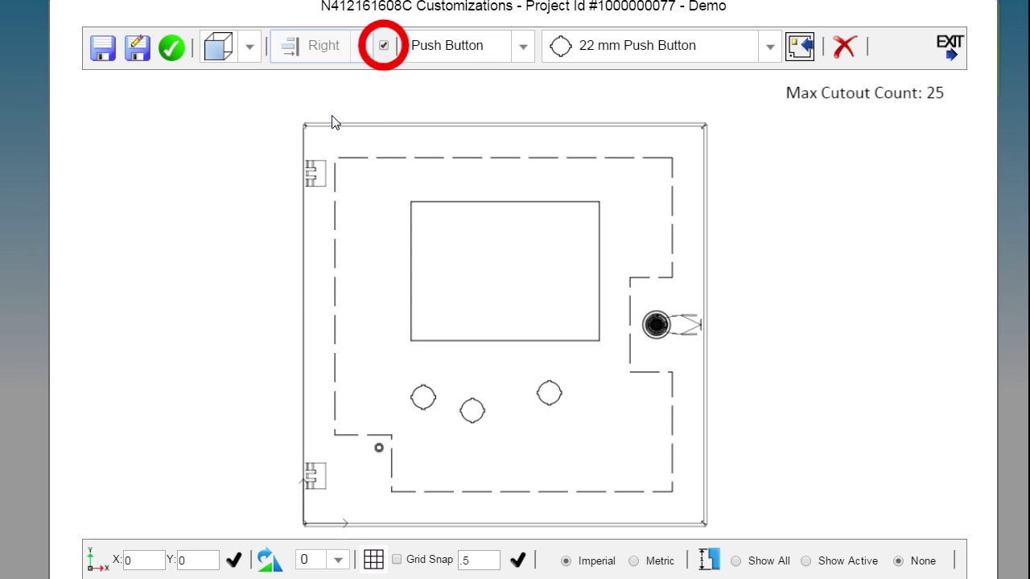
pyautogui.click(534, 285)
pyautogui.click(556, 404)
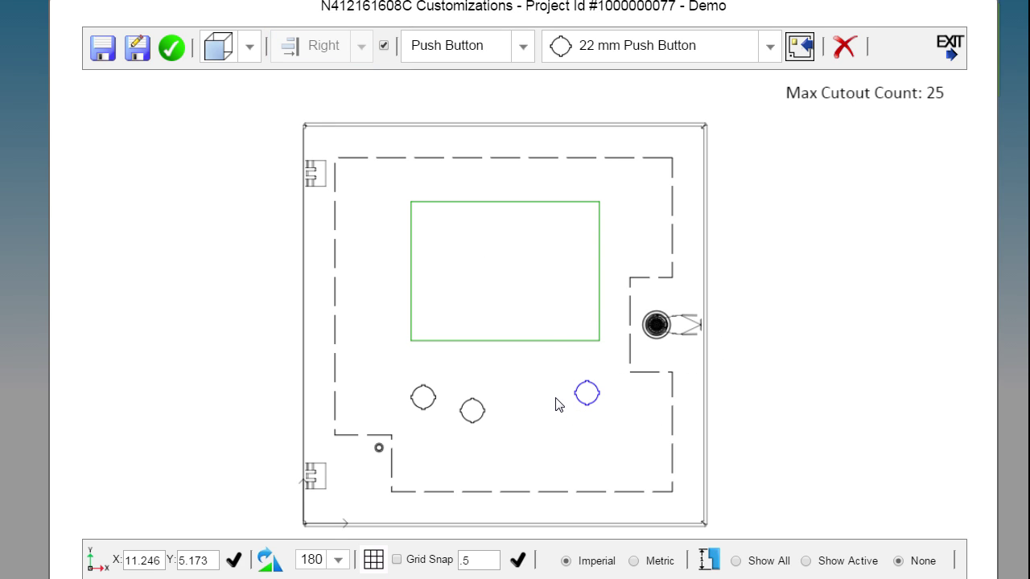
pyautogui.click(323, 147)
# Set the alignment mode to Center, trying the C-more cutout and the middle push button in turn as the reference.
pyautogui.click(363, 48)
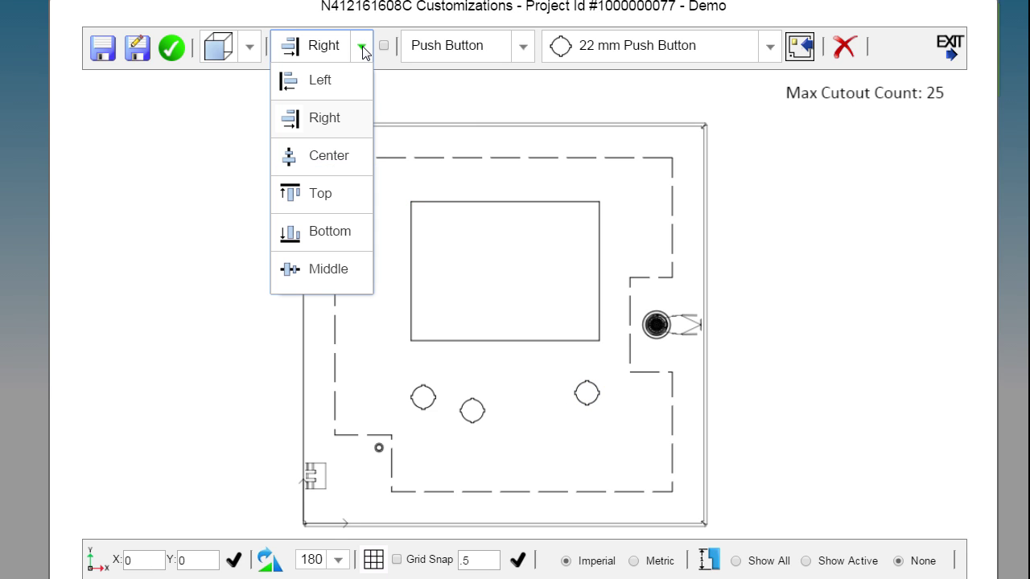
pyautogui.click(340, 156)
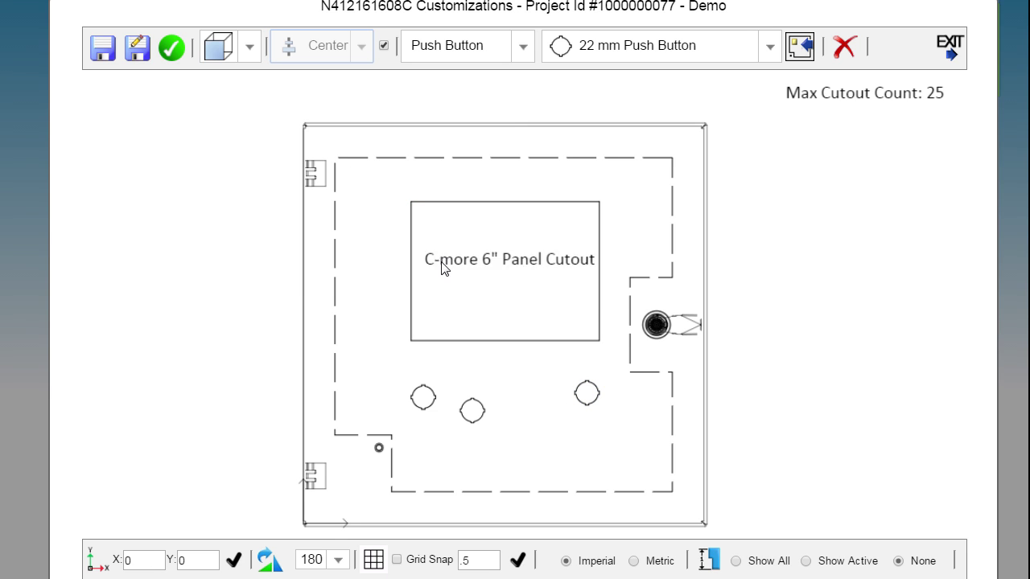
pyautogui.click(487, 292)
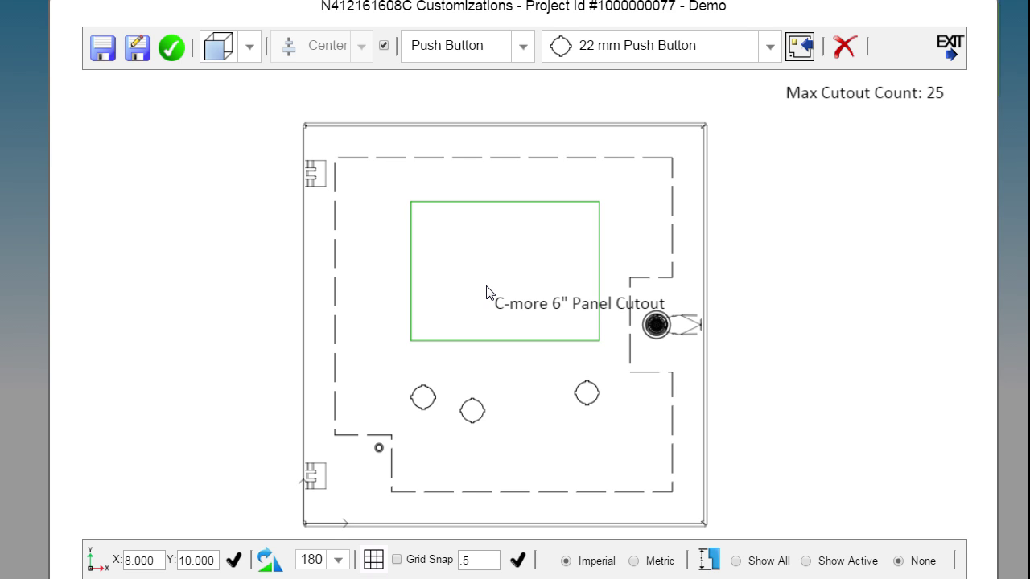
pyautogui.click(215, 281)
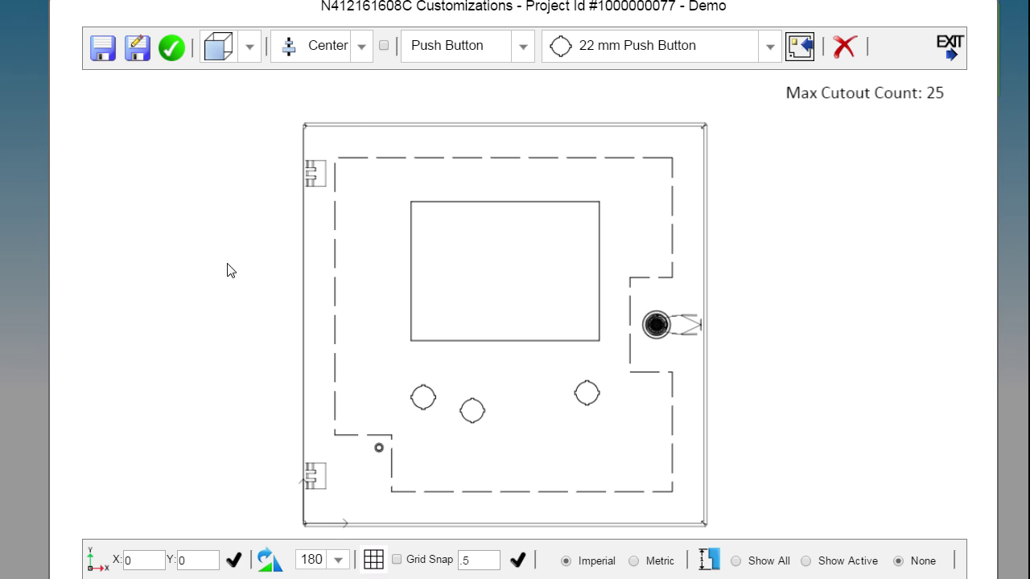
pyautogui.click(384, 45)
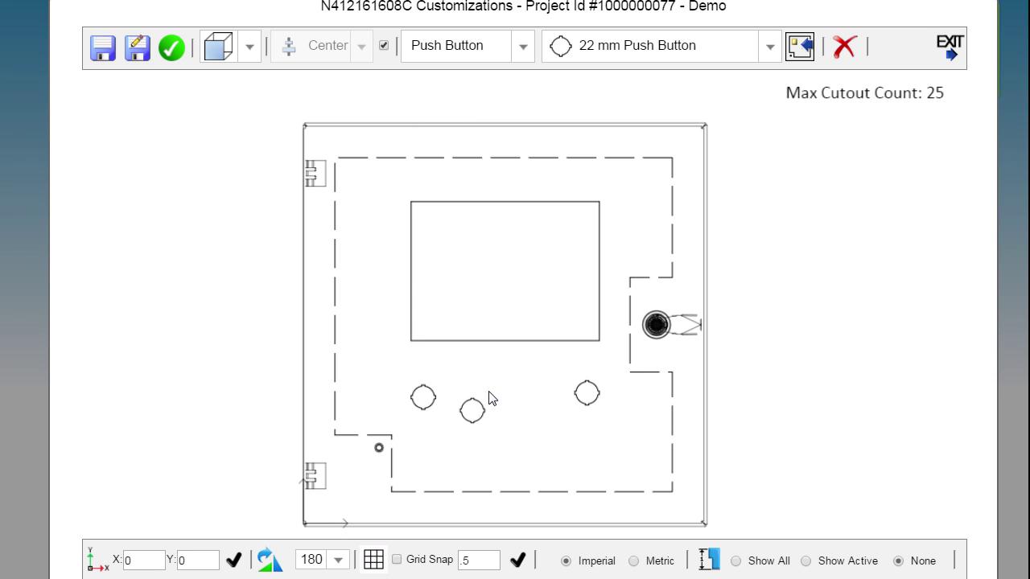
pyautogui.click(473, 412)
pyautogui.click(204, 327)
# Center-align the middle push button under the C-more cutout and move it down to about Y 4.0.
pyautogui.click(383, 46)
pyautogui.click(483, 273)
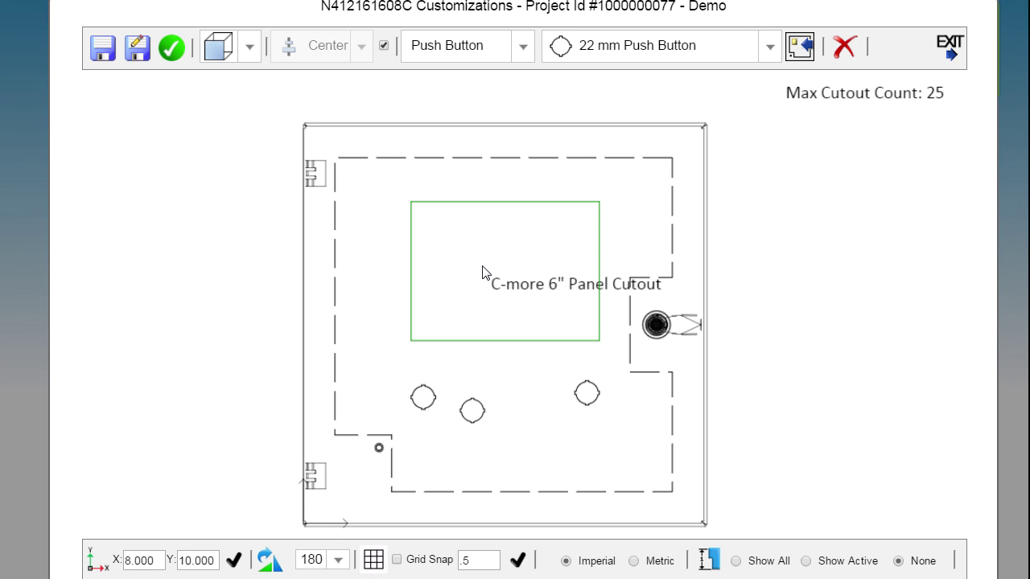
pyautogui.click(472, 412)
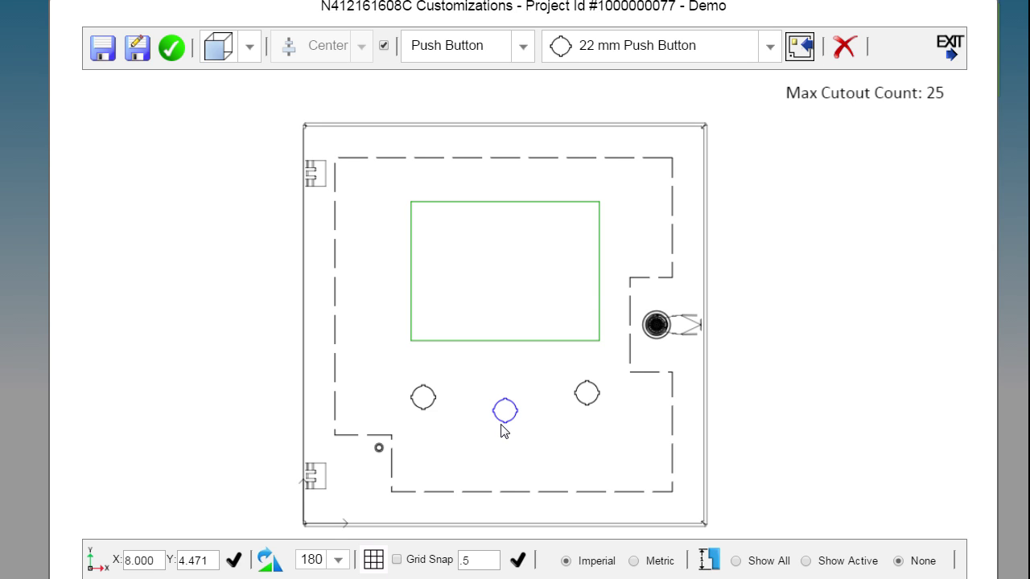
pyautogui.moveTo(524, 427)
pyautogui.mouseDown()
pyautogui.moveTo(555, 435)
pyautogui.moveTo(544, 429)
pyautogui.mouseUp()
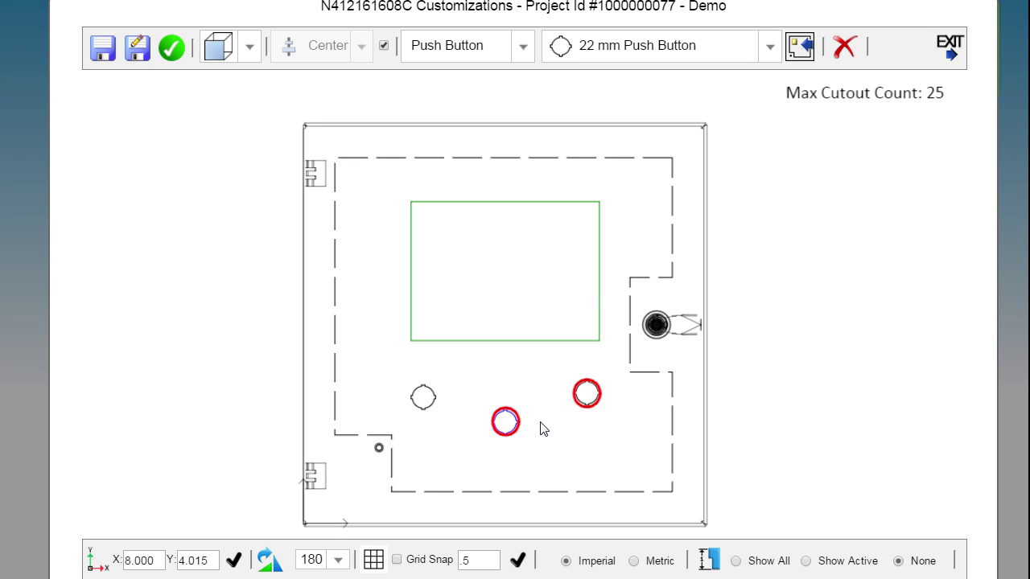
pyautogui.click(215, 383)
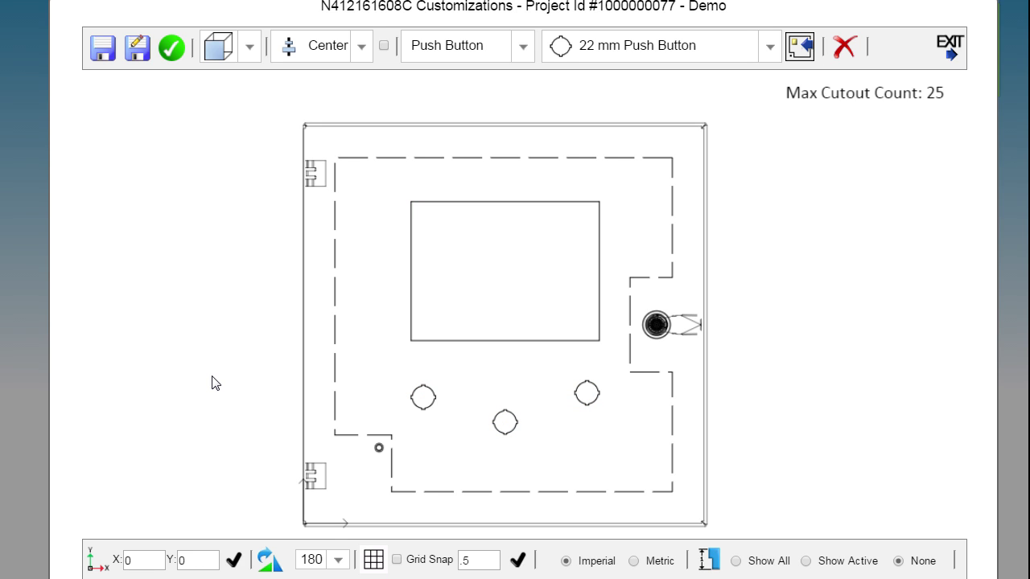
# Middle-align the center and right push button cutouts with the left push button cutout.
pyautogui.click(362, 47)
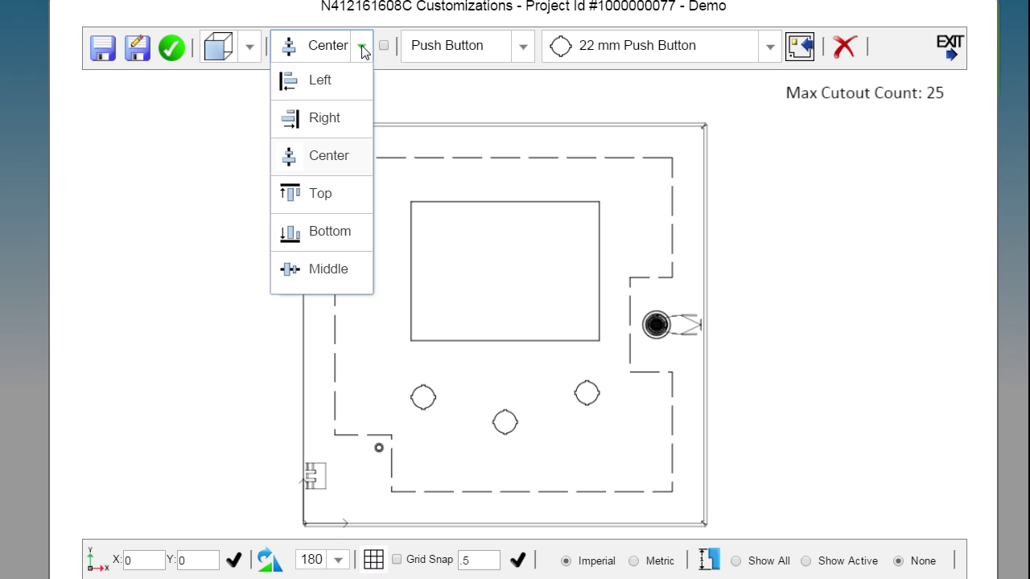
pyautogui.click(336, 268)
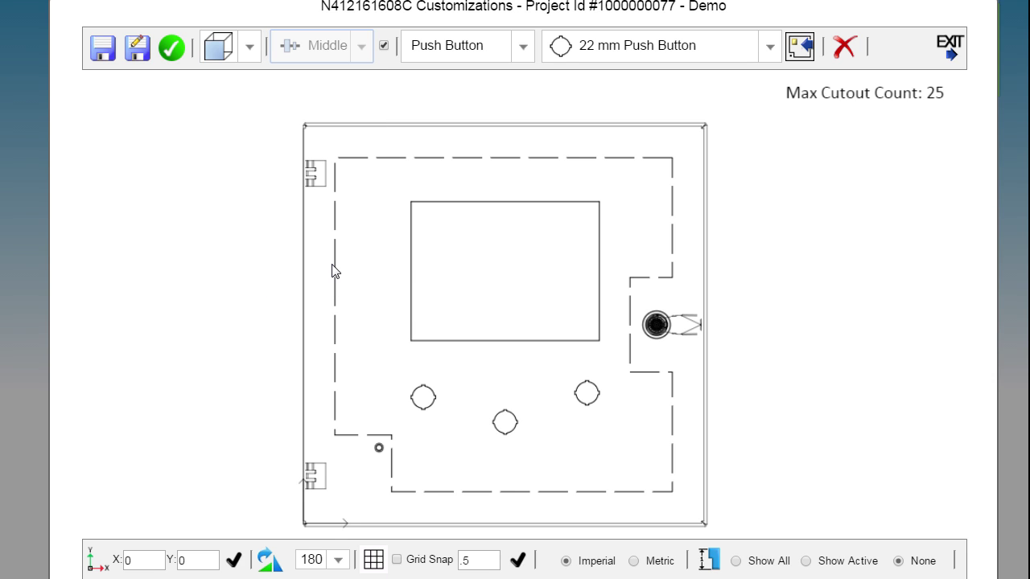
pyautogui.click(422, 395)
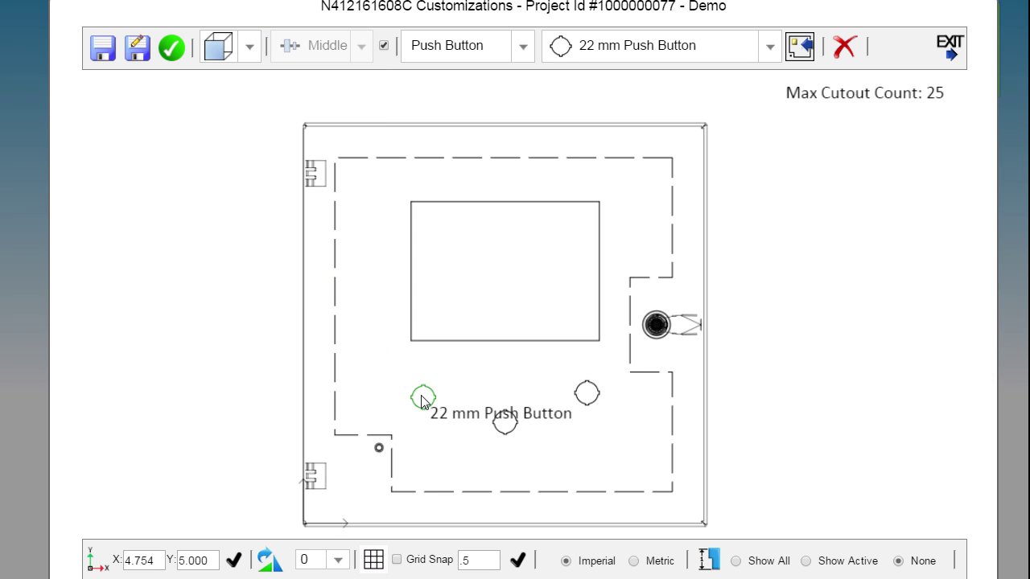
pyautogui.click(504, 419)
pyautogui.click(587, 400)
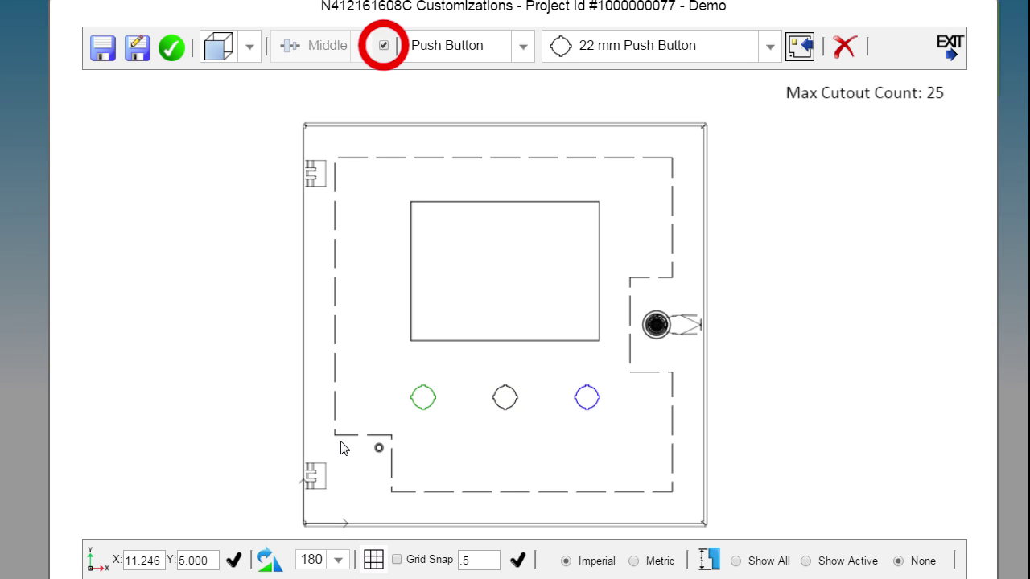
pyautogui.click(252, 435)
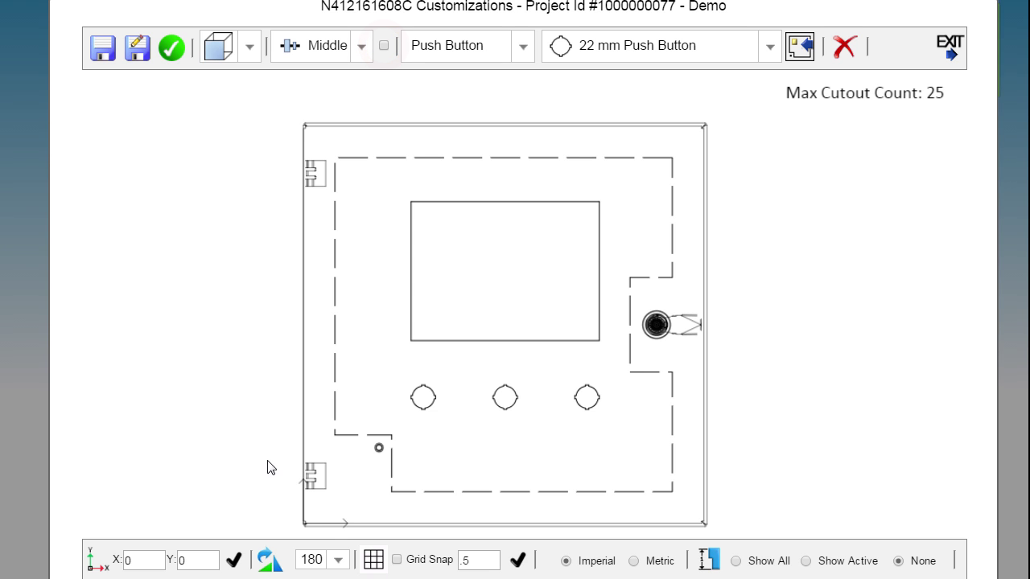
# Turn on grid snap and apply a grid spacing of 1 inch.
pyautogui.click(396, 560)
pyautogui.press('Tab')
pyautogui.click(517, 562)
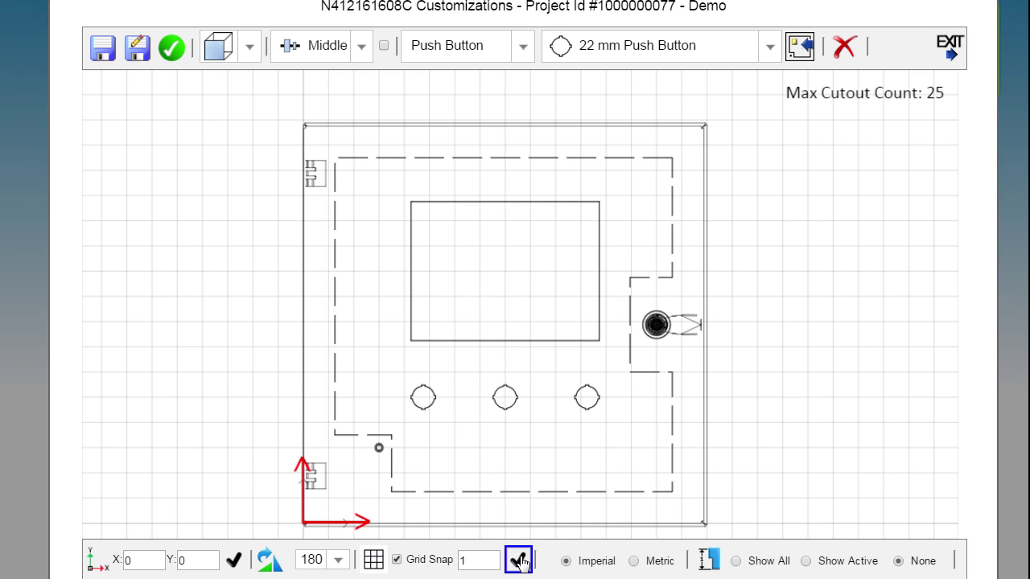
pyautogui.click(799, 48)
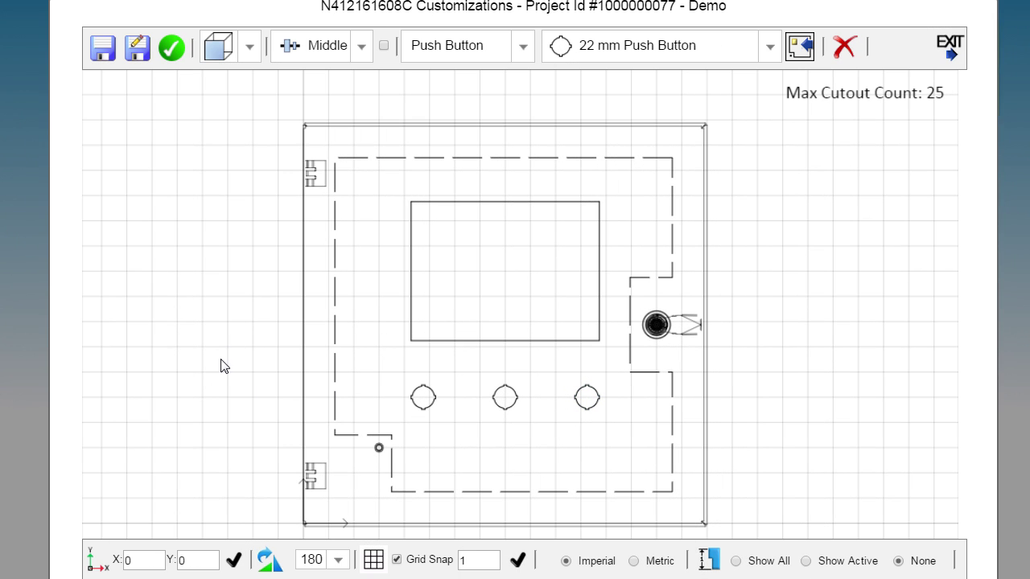
# Right-align the rightmost push button with the C-more cutout again and try to move it while grid snap is on.
pyautogui.click(363, 47)
pyautogui.click(332, 113)
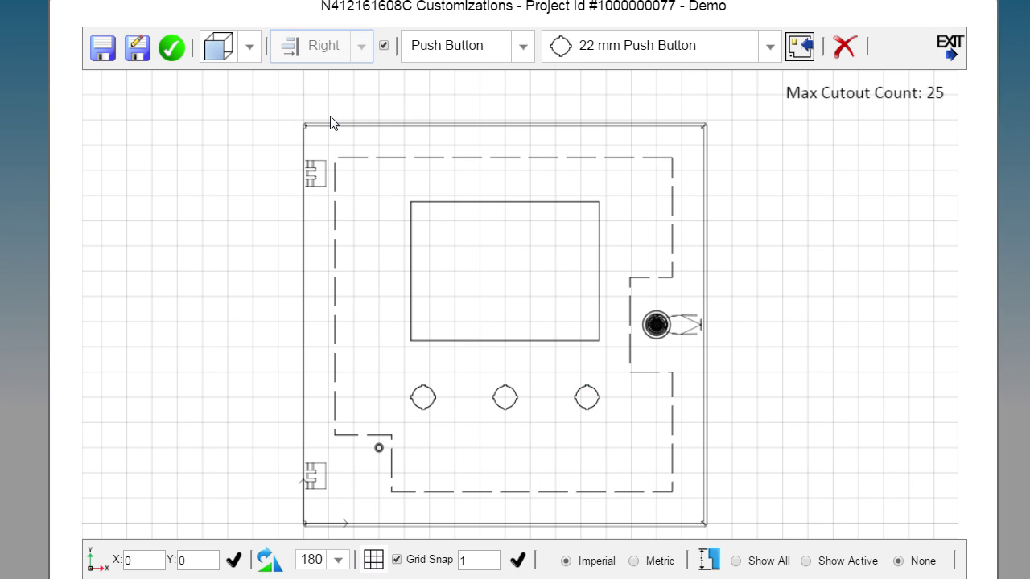
pyautogui.click(496, 272)
pyautogui.moveTo(586, 405); pyautogui.dragTo(554, 408)
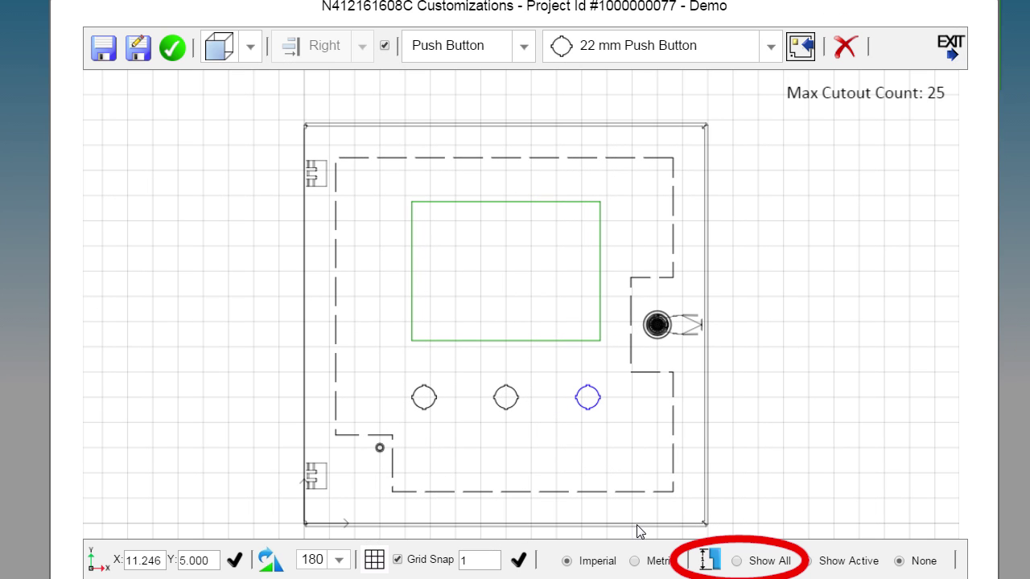
# Show the dimensions of all cutouts and switch the units to Metric.
pyautogui.click(736, 563)
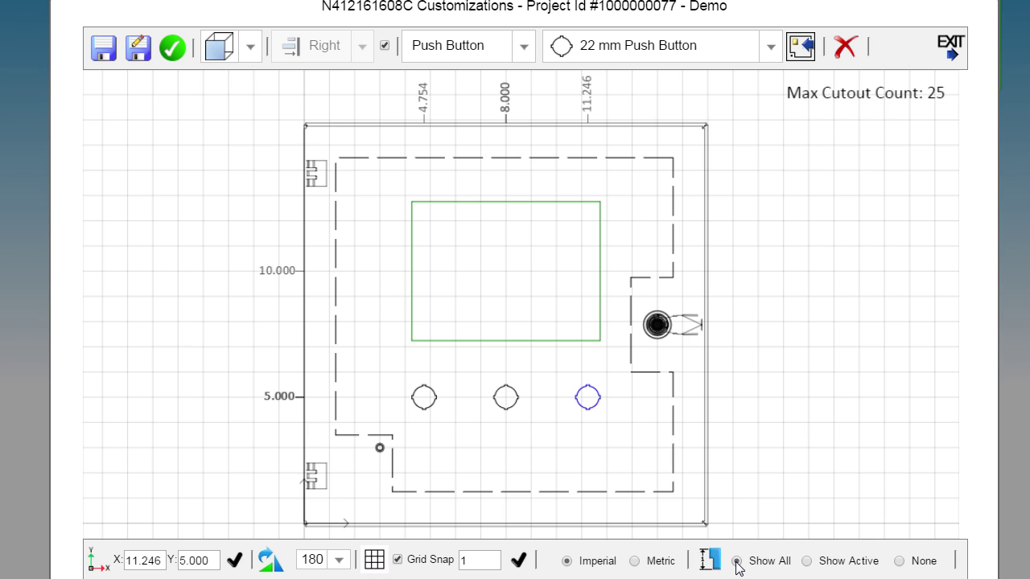
pyautogui.click(635, 561)
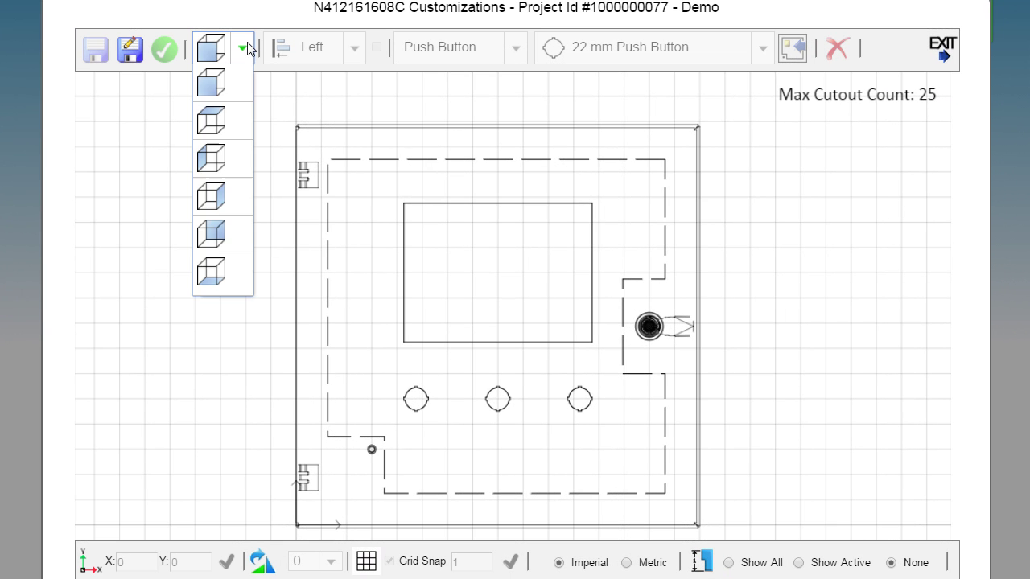
# View the enclosure's other sides, including the top, left, back and bottom, and return to the front door view.
pyautogui.click(222, 118)
pyautogui.click(242, 47)
pyautogui.click(225, 160)
pyautogui.click(242, 47)
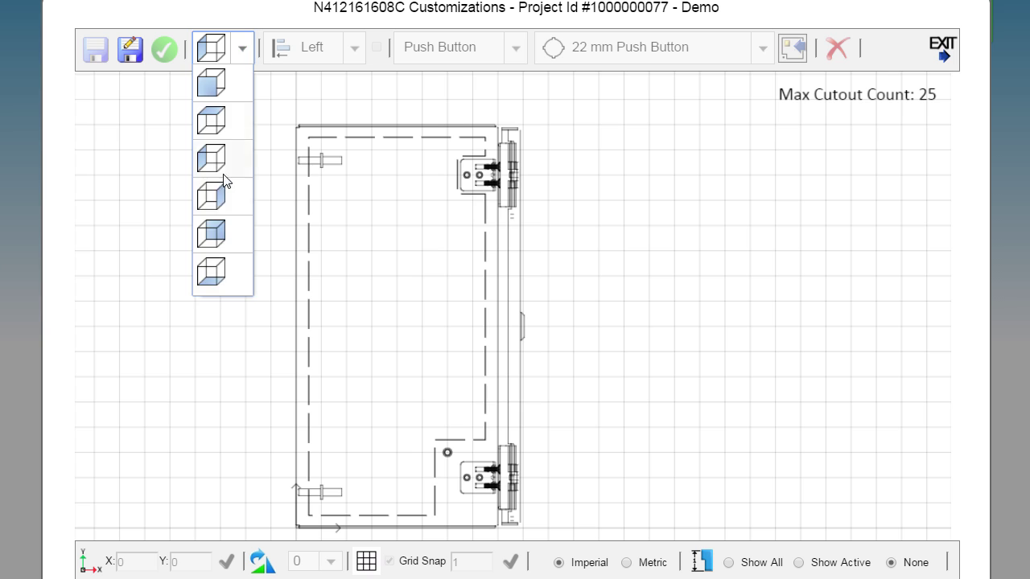
pyautogui.click(232, 81)
pyautogui.click(243, 47)
pyautogui.click(228, 230)
pyautogui.click(242, 47)
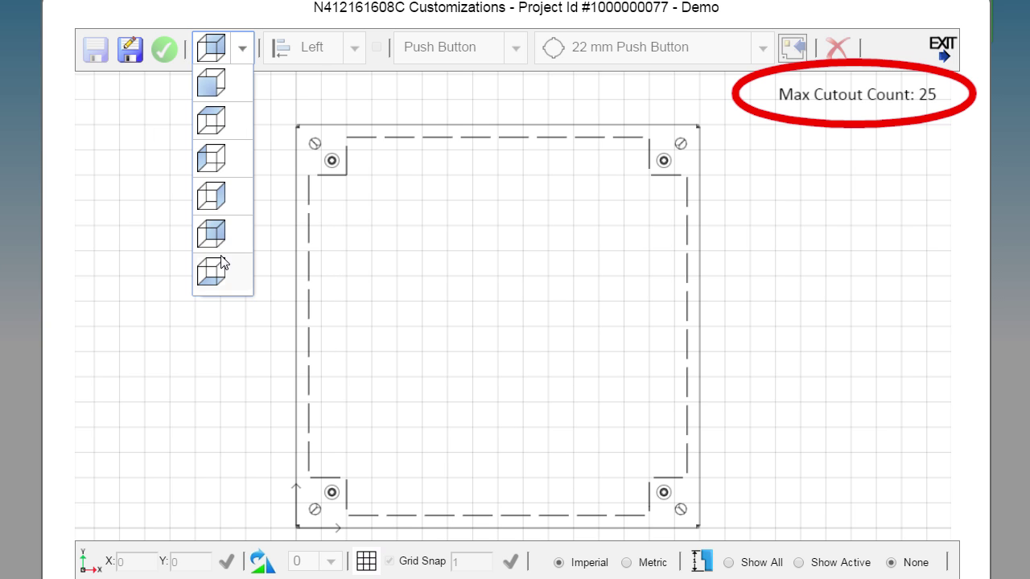
pyautogui.click(225, 268)
pyautogui.click(242, 48)
pyautogui.click(222, 87)
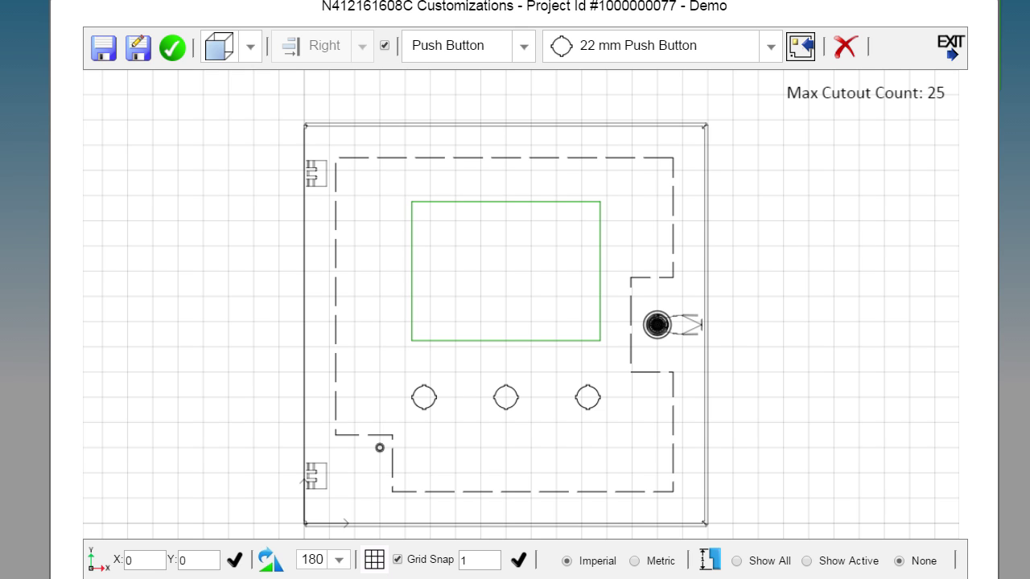
# Save the design and exit the designer with changes saved, and reopen the Demo project for editing from the project list.
pyautogui.click(102, 47)
pyautogui.click(637, 364)
pyautogui.click(950, 44)
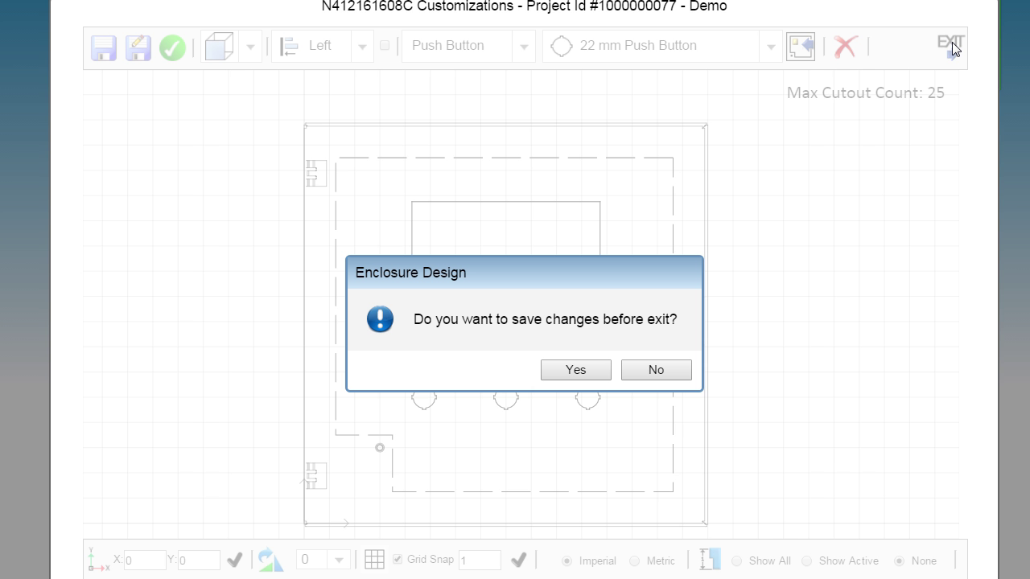
pyautogui.click(576, 372)
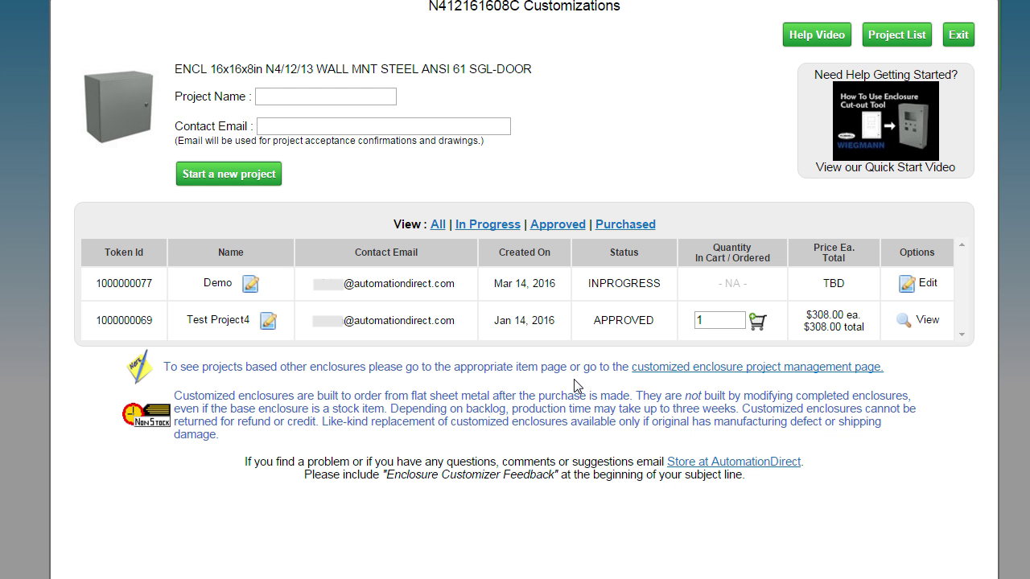
pyautogui.click(924, 285)
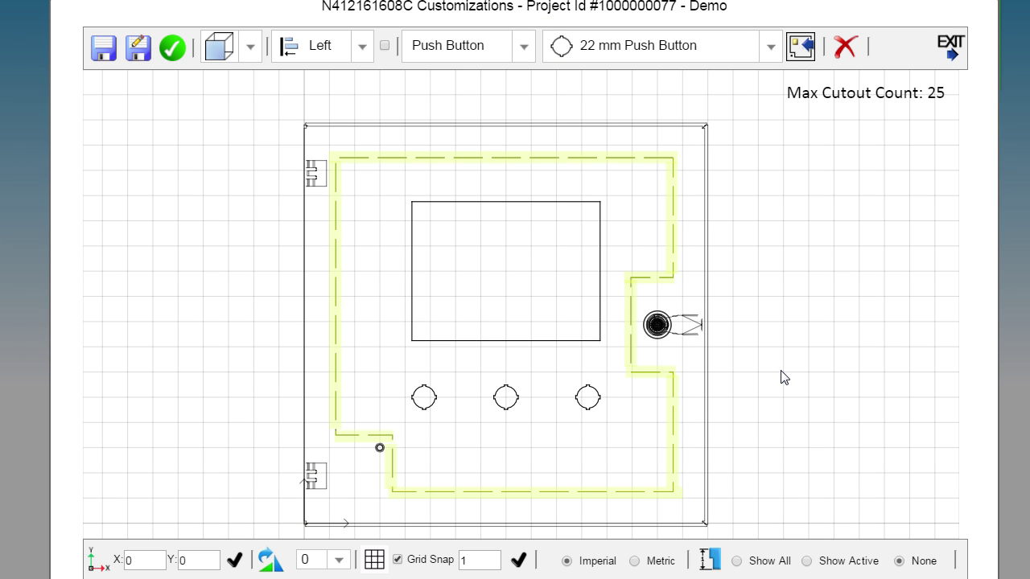
# Try placing an extra 22 mm push button beside the C-more cutout and beneath the middle push button to test cutout spacing.
pyautogui.click(797, 48)
pyautogui.click(379, 347)
pyautogui.moveTo(371, 350); pyautogui.dragTo(405, 244)
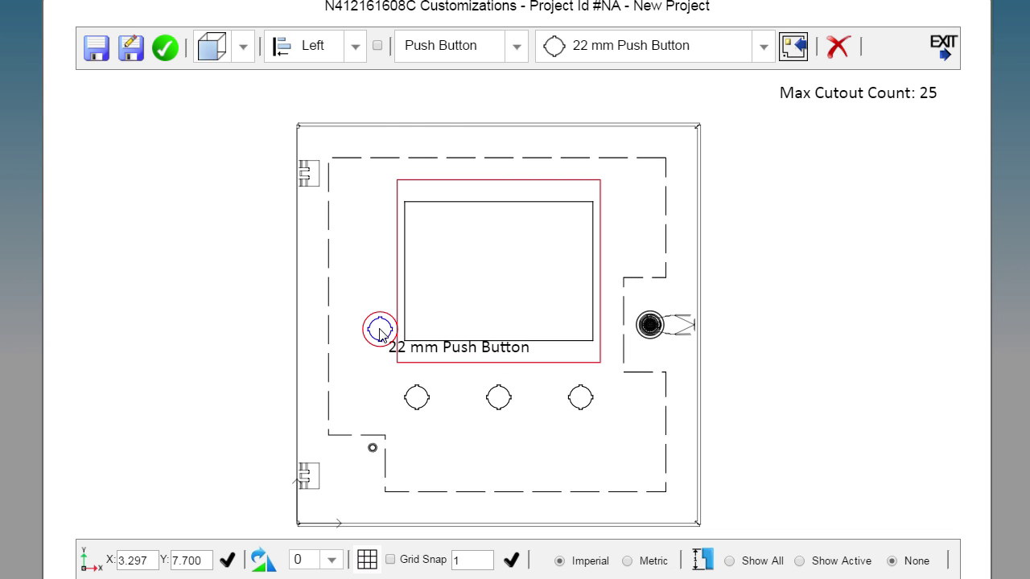
pyautogui.moveTo(382, 334); pyautogui.dragTo(500, 435)
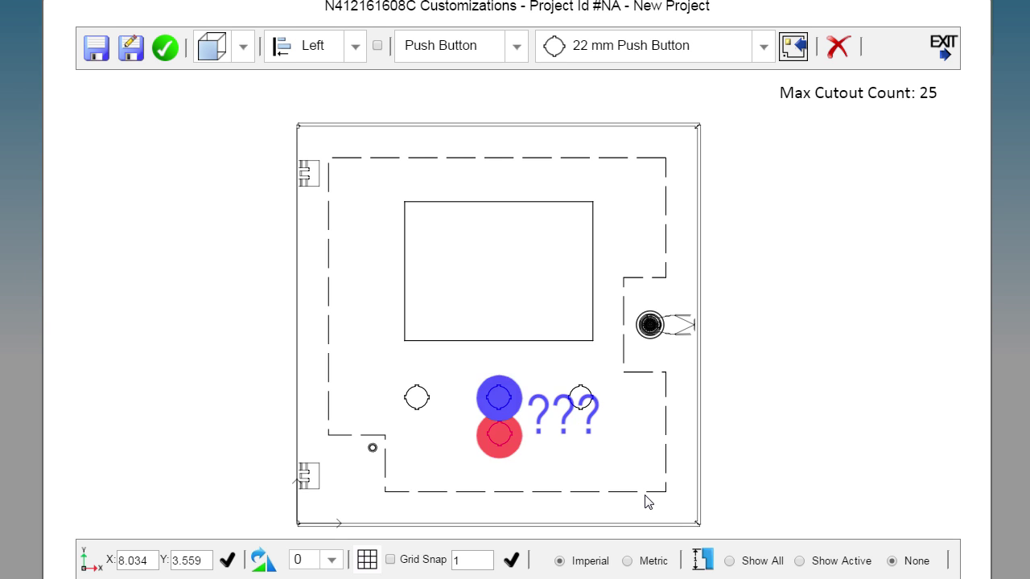
pyautogui.click(381, 272)
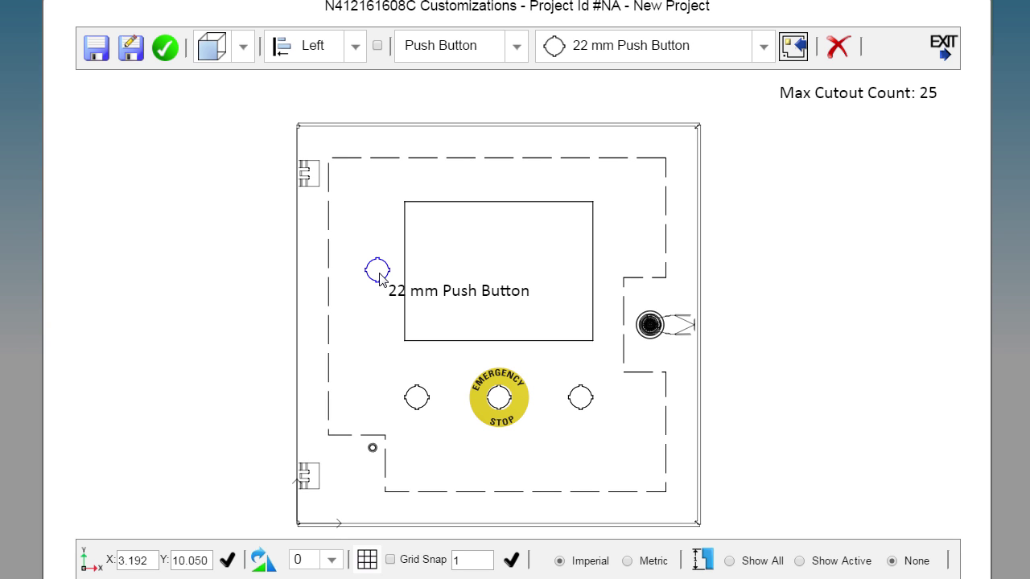
pyautogui.click(347, 272)
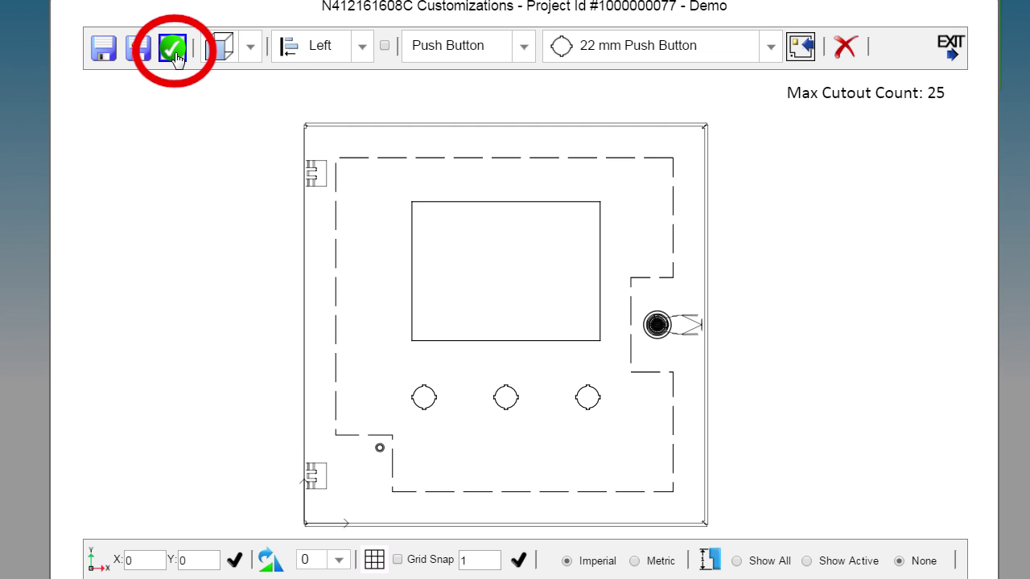
# Approve the Demo design with the prefilled contact email, and exit the designer with changes saved.
pyautogui.click(171, 48)
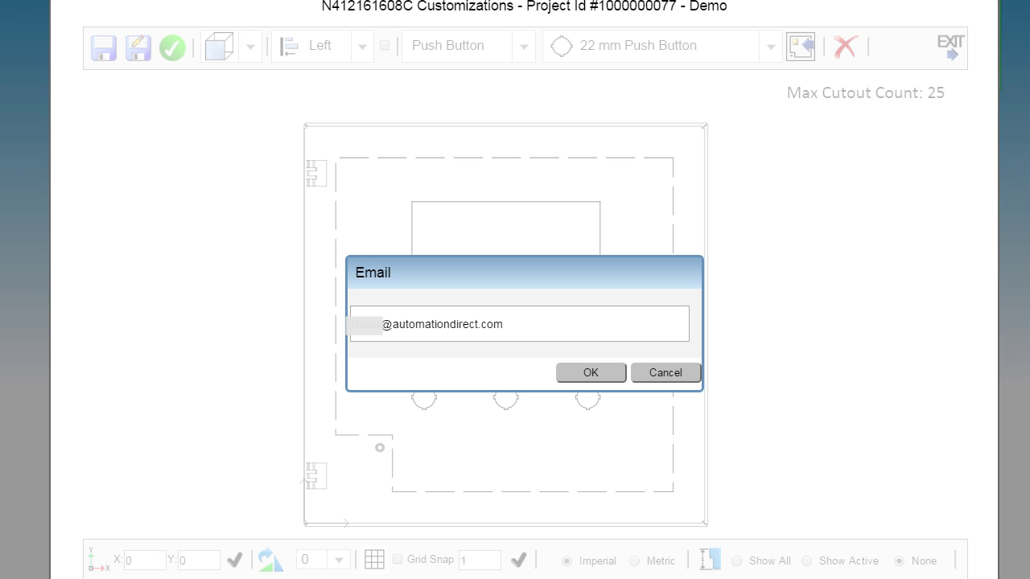
pyautogui.click(590, 373)
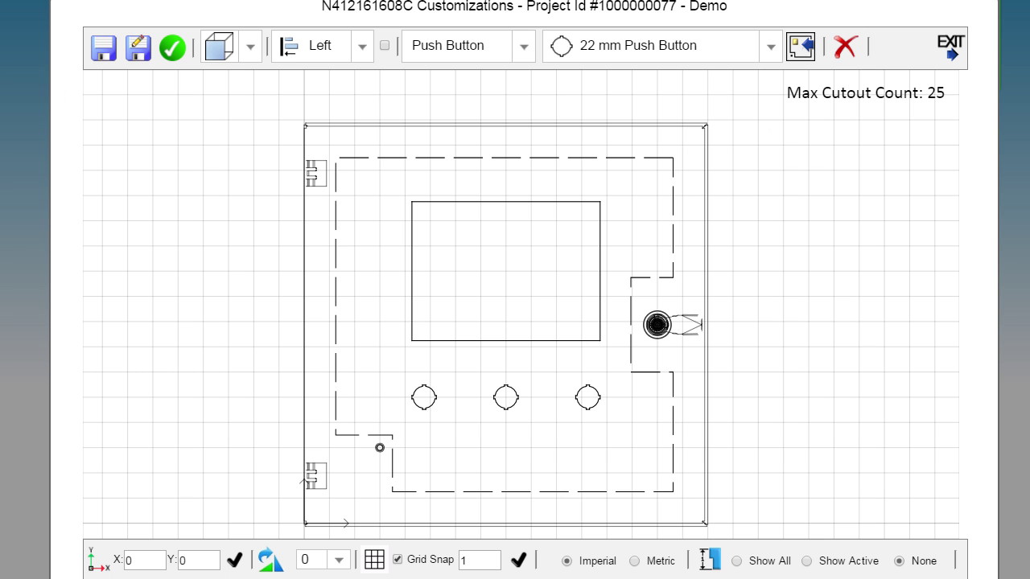
pyautogui.click(950, 46)
pyautogui.click(576, 370)
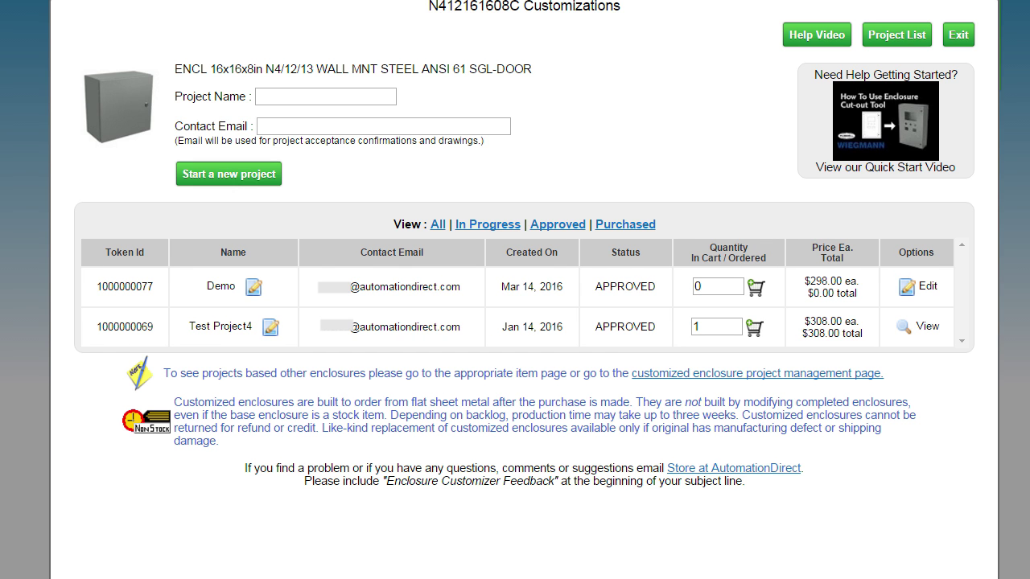
# Add 1 of the approved Demo enclosure to the cart and expand its item details in the shopping cart.
pyautogui.doubleClick(719, 286)
pyautogui.write('1')
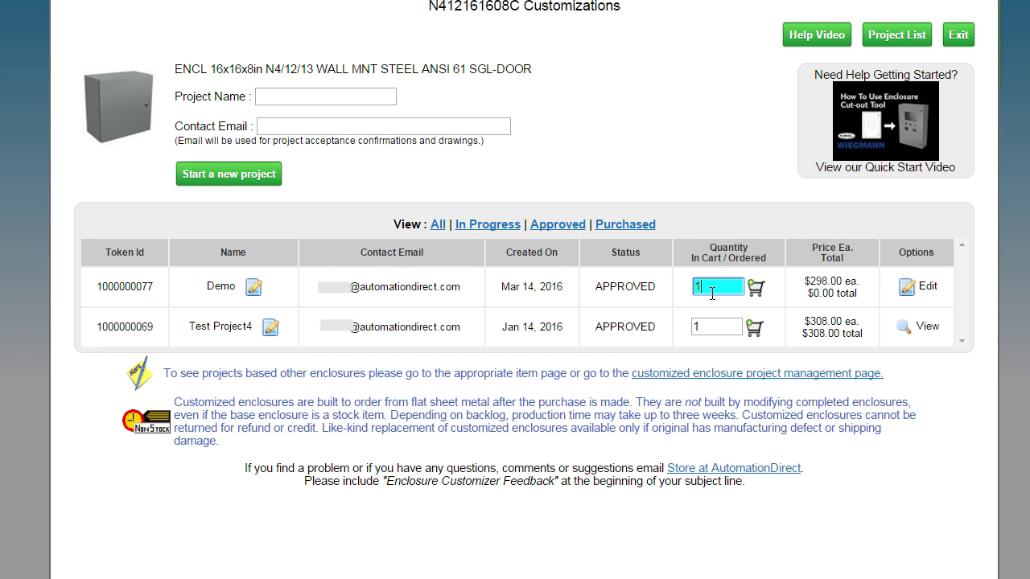
pyautogui.click(757, 287)
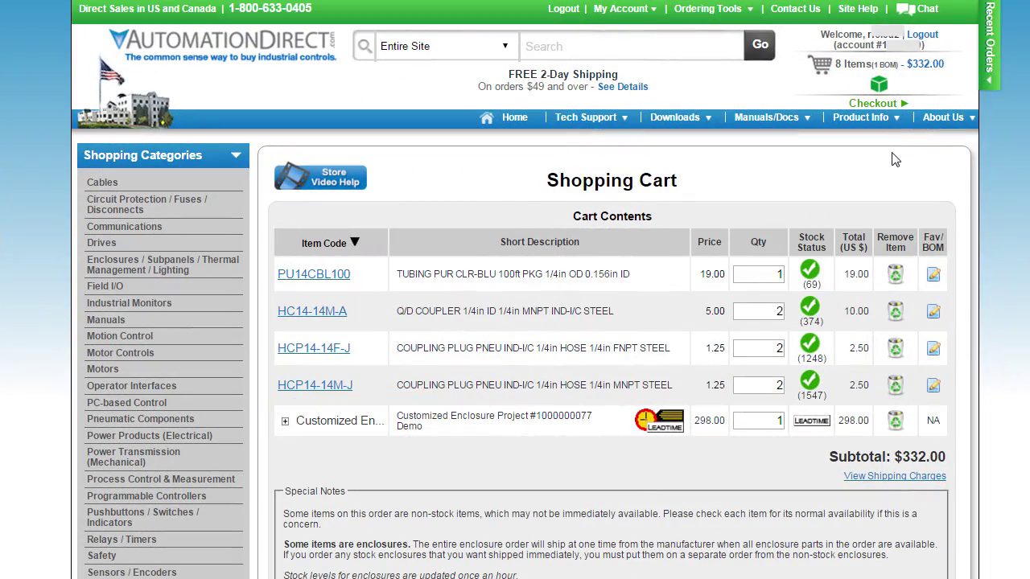
pyautogui.click(285, 421)
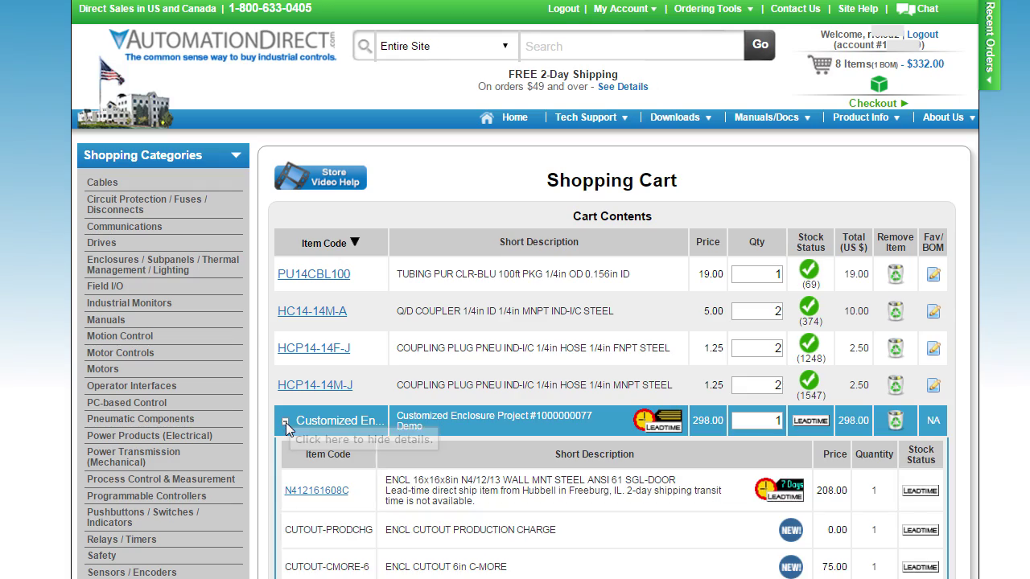
pyautogui.scroll(-2, 510, 515)
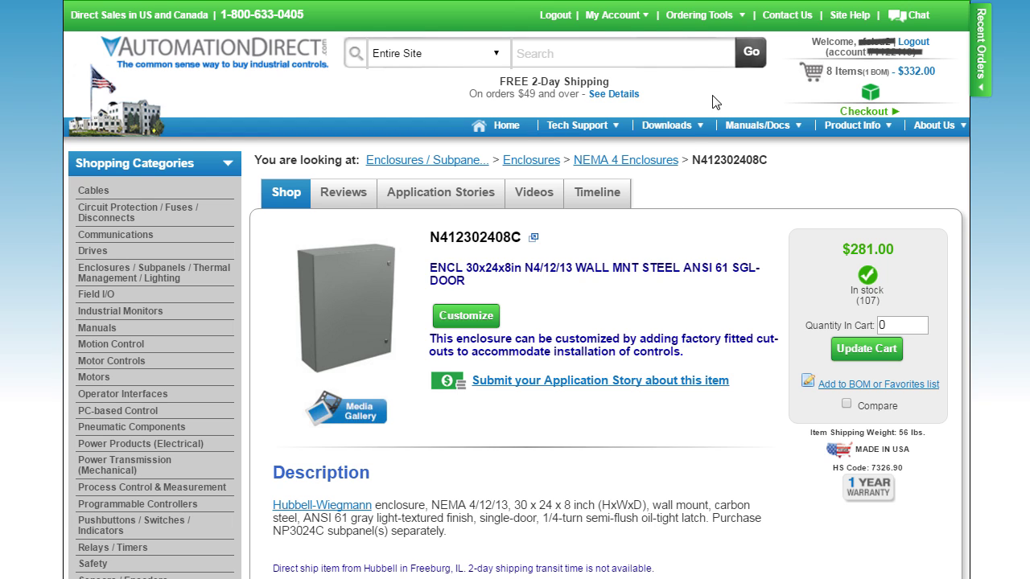
# Open the Customized Enclosures page and display the list of base enclosures available to customize.
pyautogui.moveTo(736, 20)
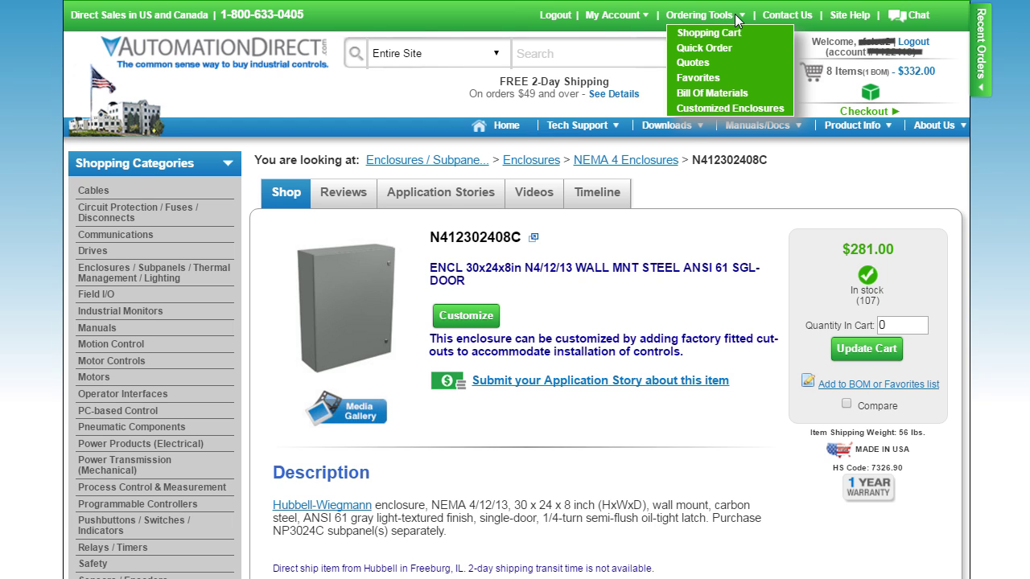
pyautogui.click(730, 109)
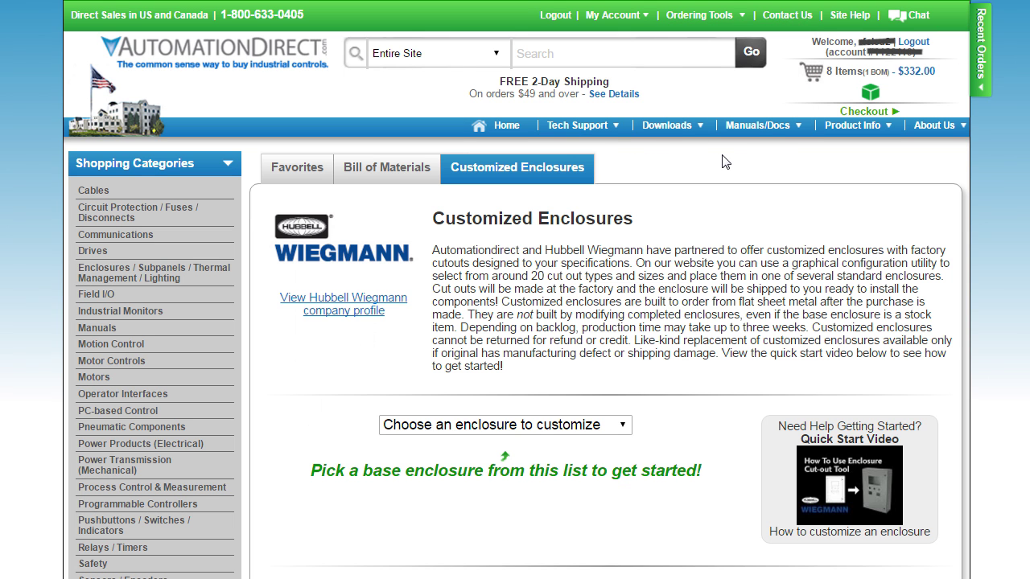
pyautogui.click(622, 431)
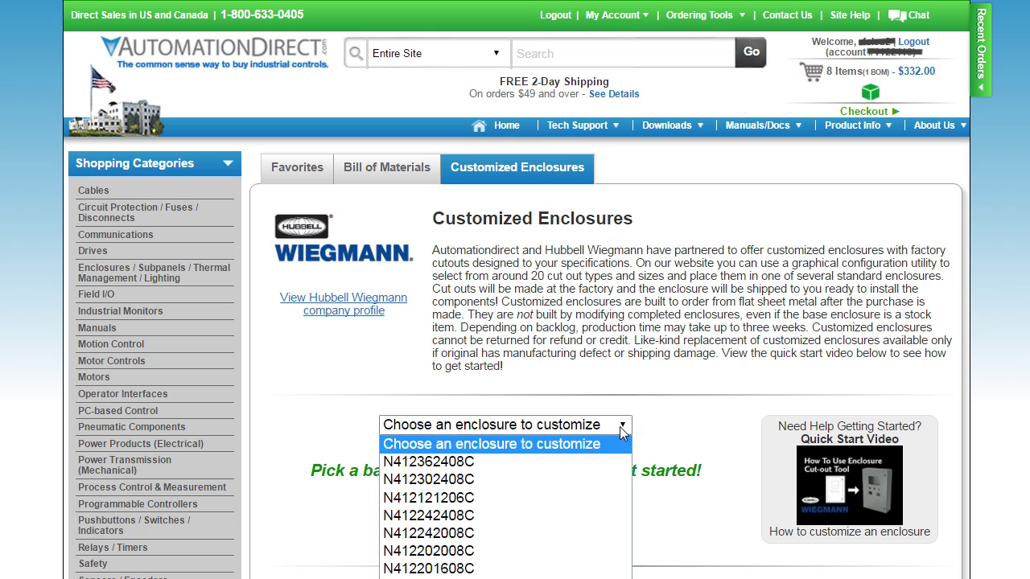